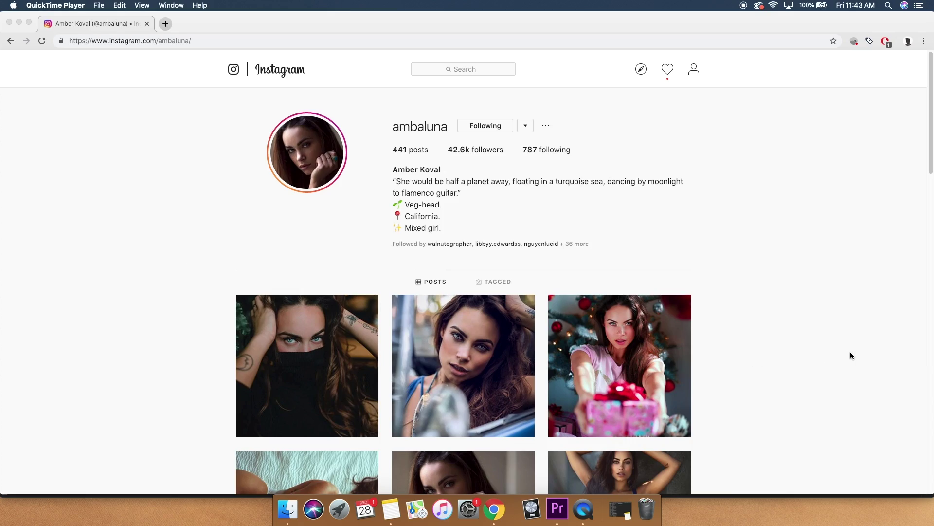
Step: Scroll down through the photographer's Instagram grid of edited portrait posts
{"action": "scroll", "coordinate": [850, 353], "scroll_direction": "down", "scroll_amount": 3}
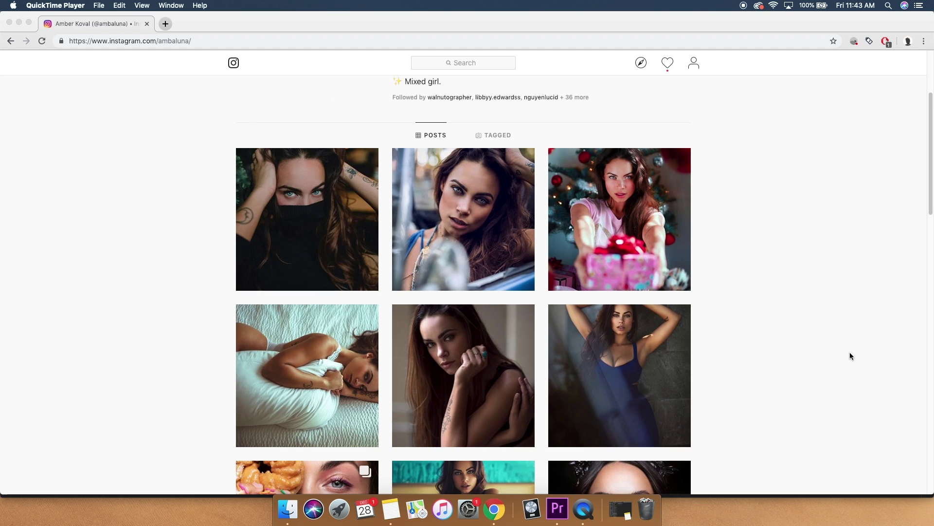
{"action": "scroll", "coordinate": [848, 356], "scroll_direction": "down", "scroll_amount": 5}
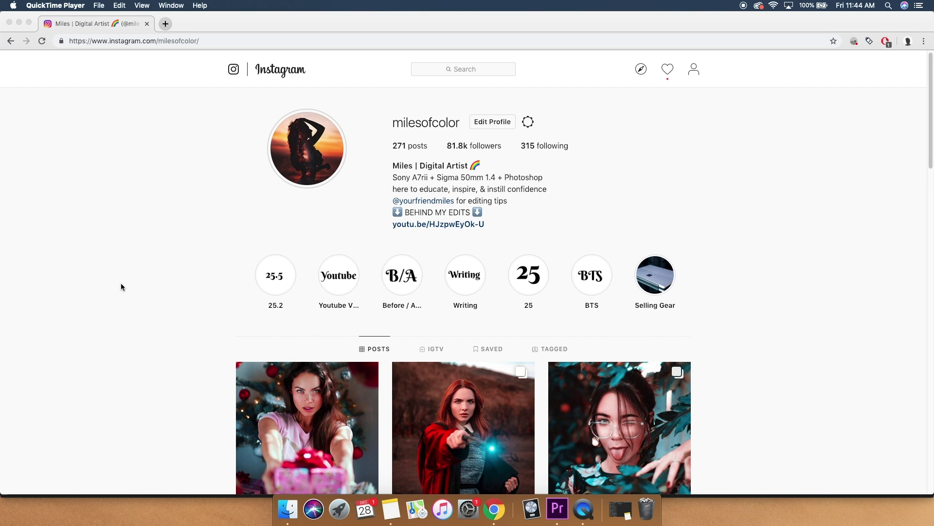
Step: Scroll the profile and step the rose portrait post's carousel back to the edited red-and-teal image
{"action": "scroll", "coordinate": [122, 288], "scroll_direction": "down", "scroll_amount": 2}
{"action": "scroll", "coordinate": [121, 287], "scroll_direction": "down", "scroll_amount": 10}
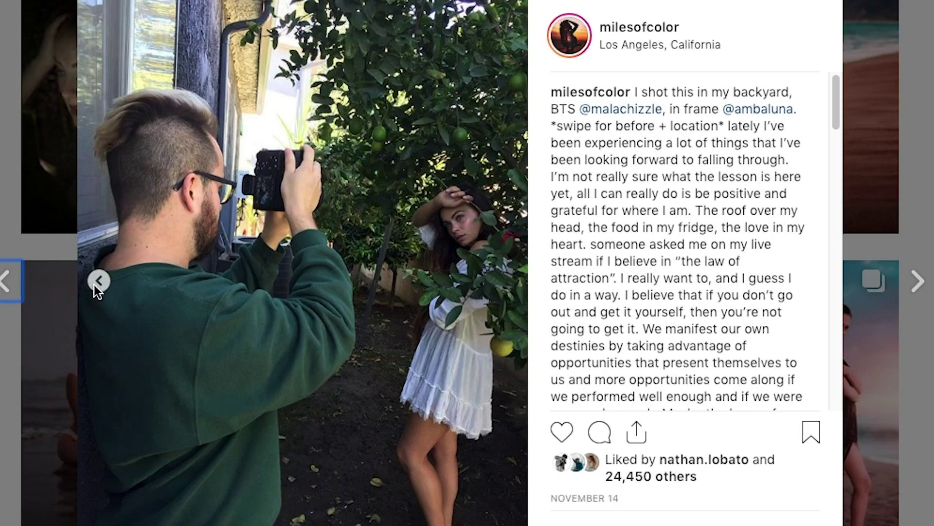
{"action": "left_click", "coordinate": [95, 287]}
{"action": "left_click", "coordinate": [97, 287]}
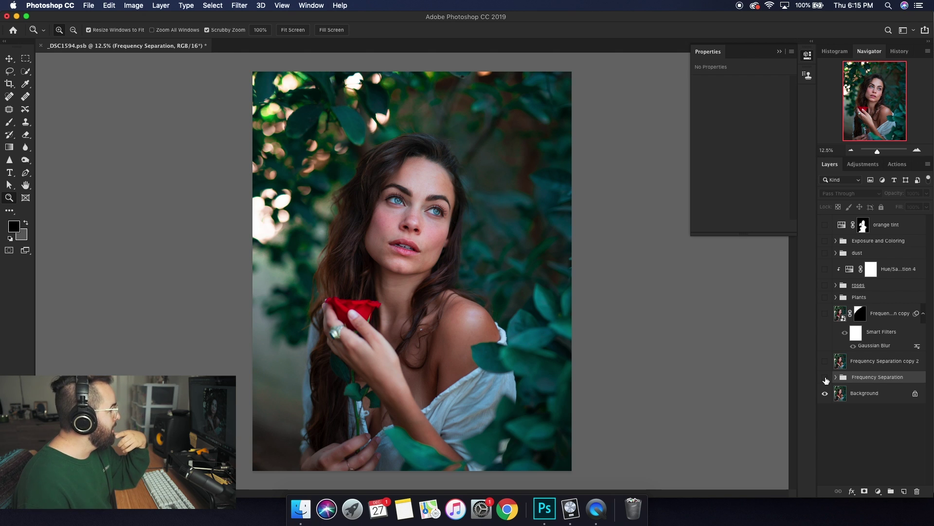
Step: Show the Frequency Separation group, expand it to reveal its layers, then hide it to compare
{"action": "left_click", "coordinate": [825, 379]}
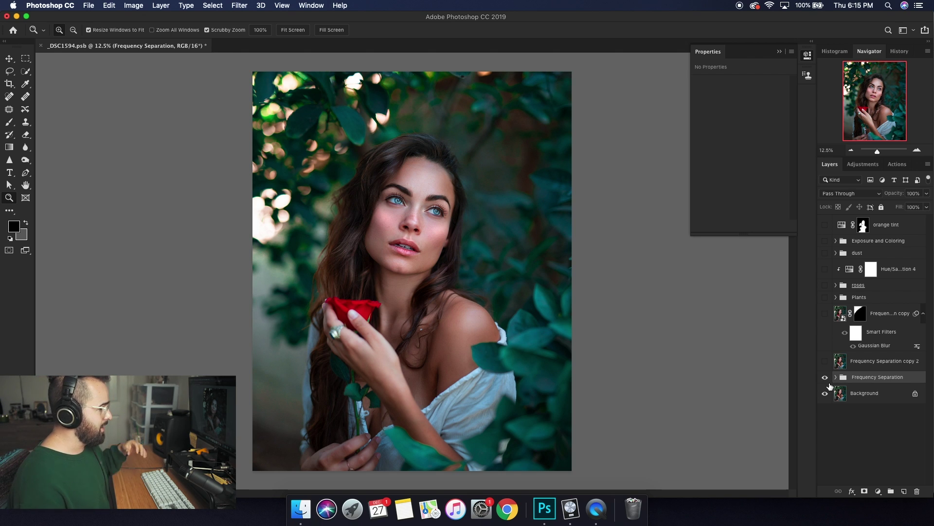
{"action": "left_click", "coordinate": [835, 377]}
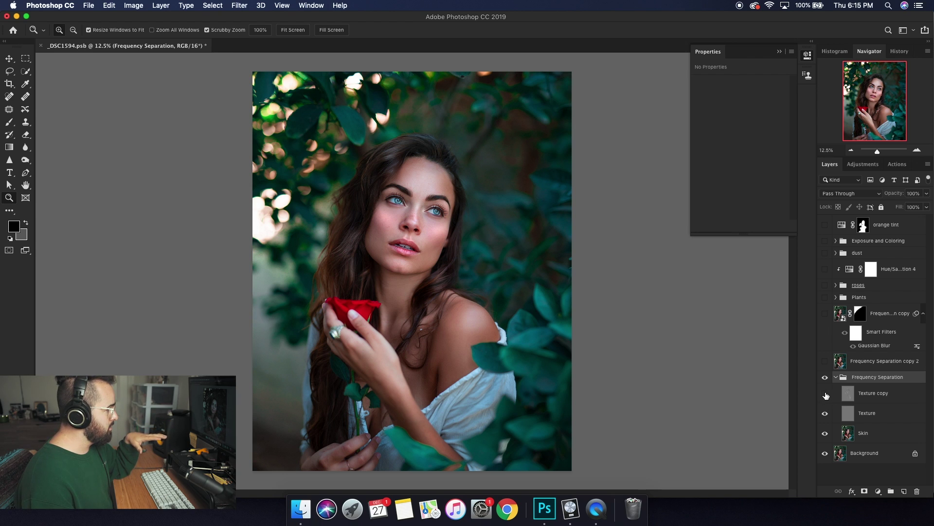
{"action": "left_click", "coordinate": [825, 378]}
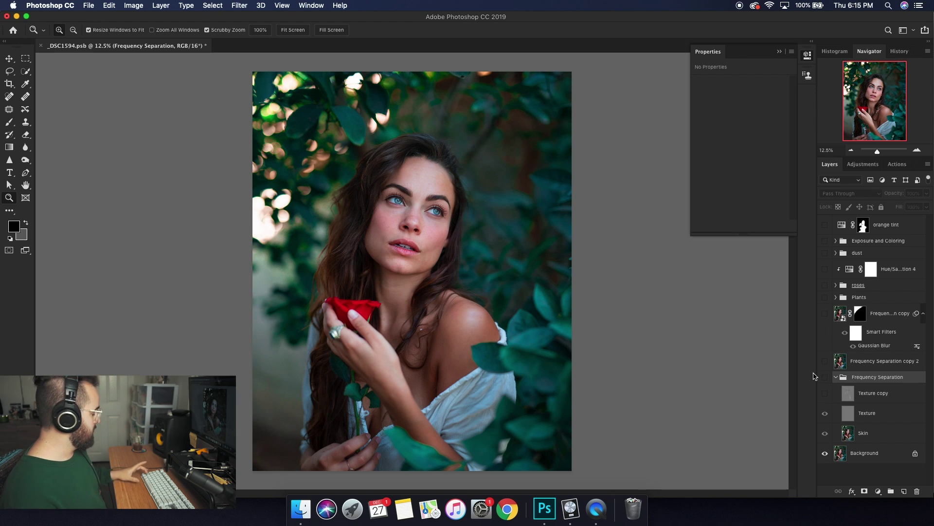
Step: Zoom in on the forehead and eyes, turn the skin retouch back on, and fit the photo
{"action": "left_click_drag", "start_coordinate": [426, 168], "coordinate": [688, 263]}
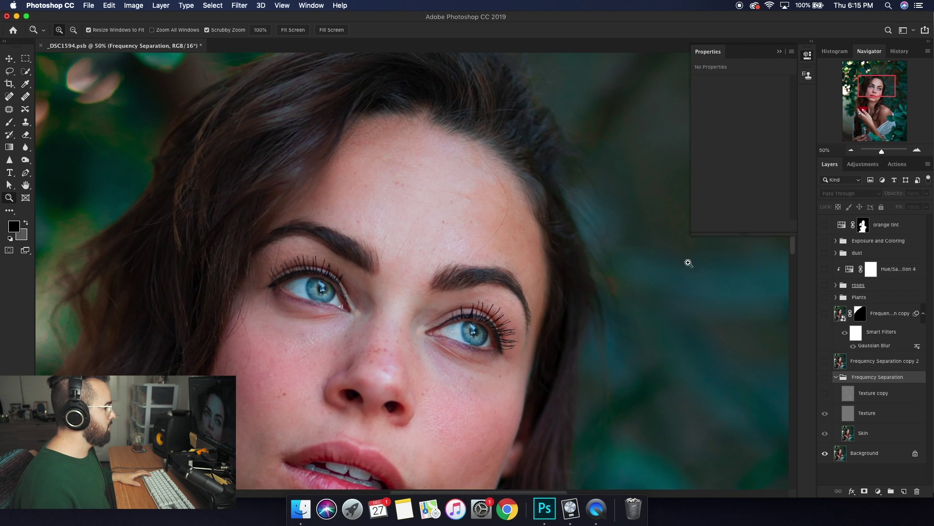
{"action": "scroll", "coordinate": [532, 325], "scroll_direction": "down", "scroll_amount": 5}
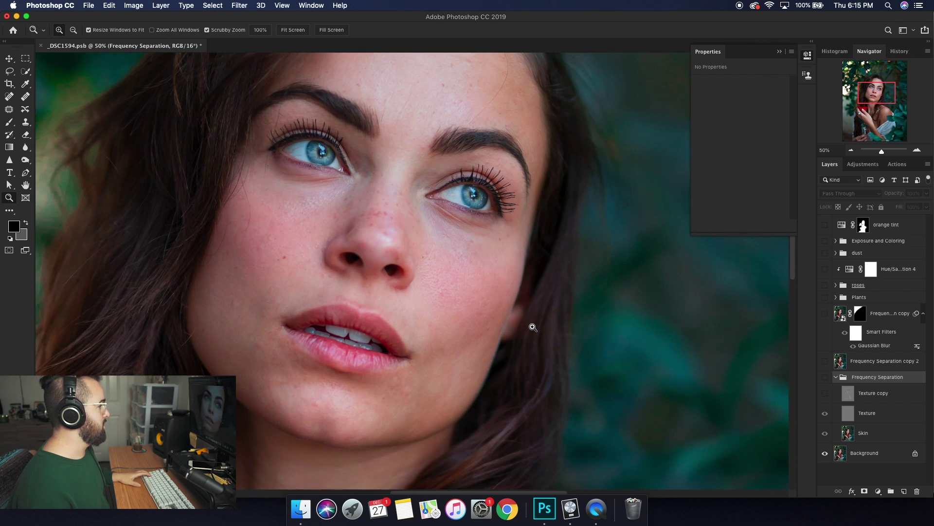
{"action": "scroll", "coordinate": [532, 325], "scroll_direction": "up", "scroll_amount": 4}
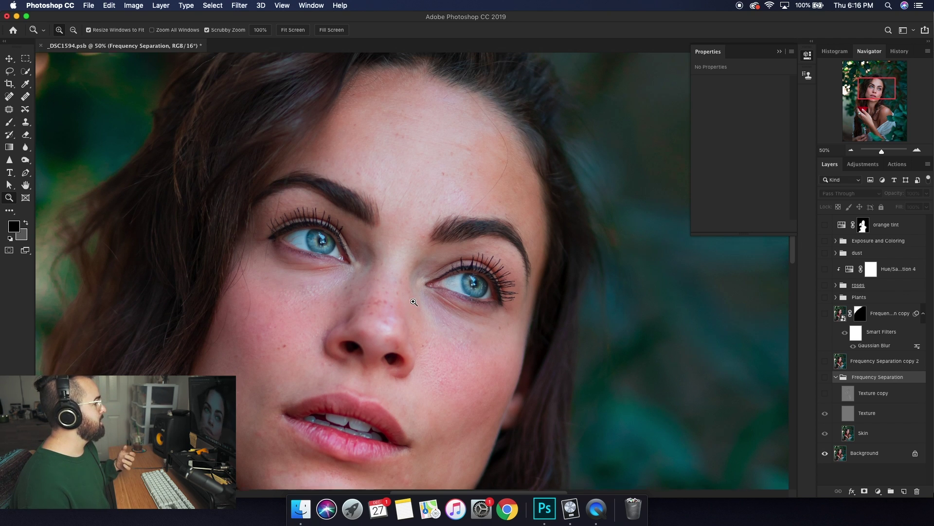
{"action": "scroll", "coordinate": [438, 292], "scroll_direction": "up", "scroll_amount": 2}
{"action": "scroll", "coordinate": [416, 296], "scroll_direction": "down", "scroll_amount": 5}
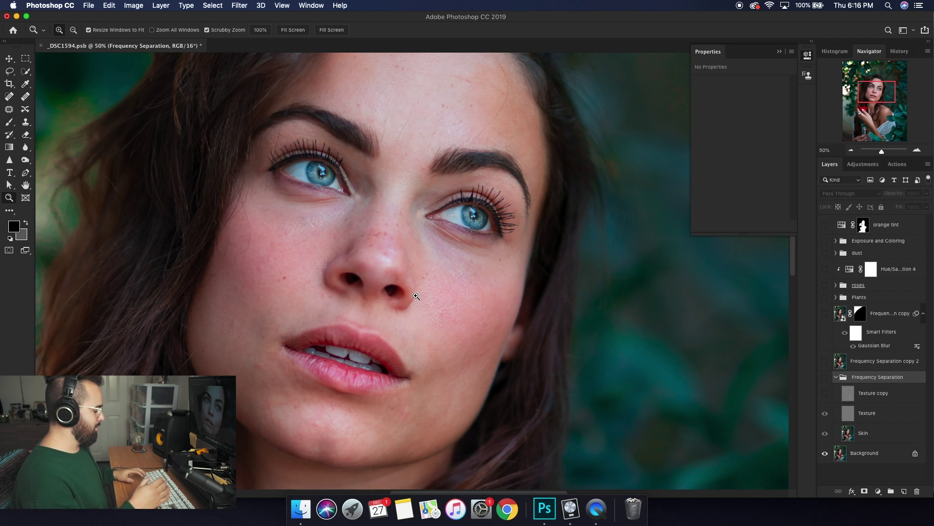
{"action": "left_click", "coordinate": [825, 382]}
{"action": "scroll", "coordinate": [459, 407], "scroll_direction": "up", "scroll_amount": 1}
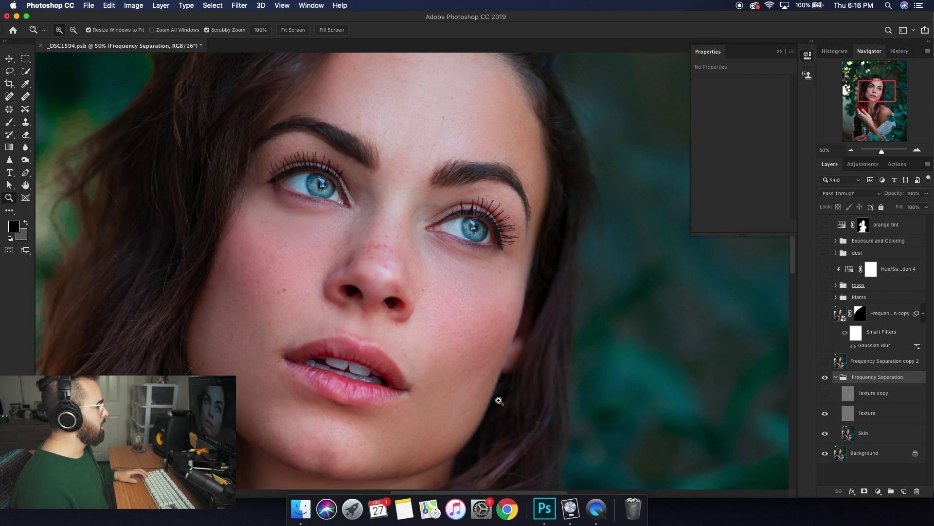
{"action": "scroll", "coordinate": [535, 380], "scroll_direction": "up", "scroll_amount": 2}
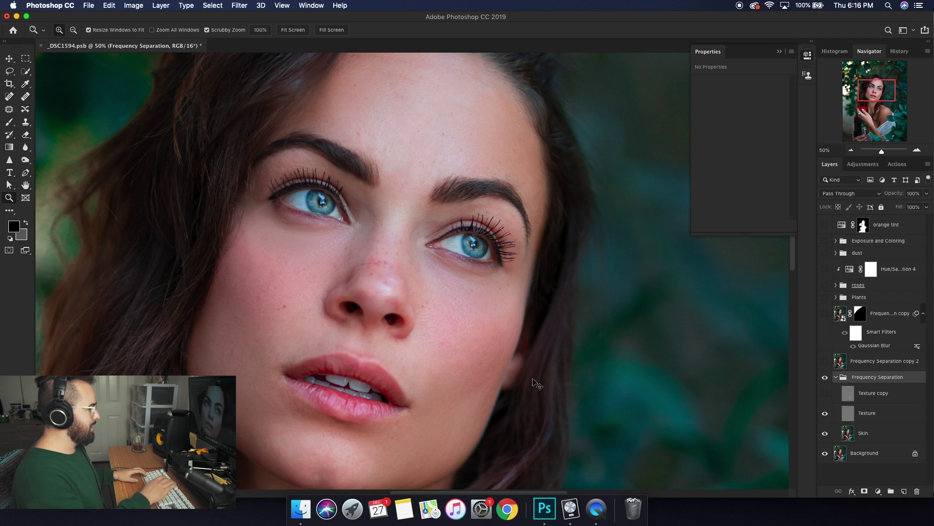
{"action": "key", "text": "super+0"}
Step: Toggle the Frequency Separation retouch to compare the face up close, leaving it on
{"action": "left_click", "coordinate": [823, 378]}
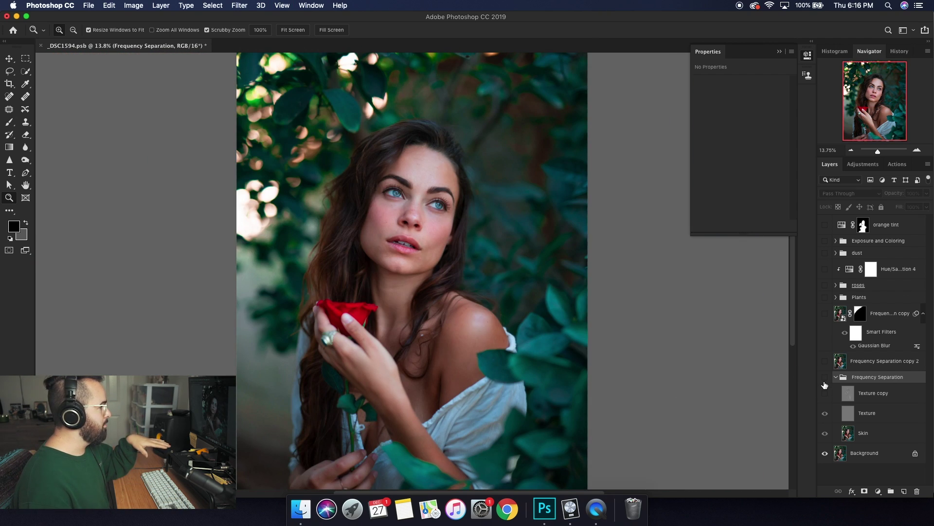
{"action": "left_click", "coordinate": [824, 381]}
{"action": "left_click", "coordinate": [825, 383]}
{"action": "left_click", "coordinate": [826, 383]}
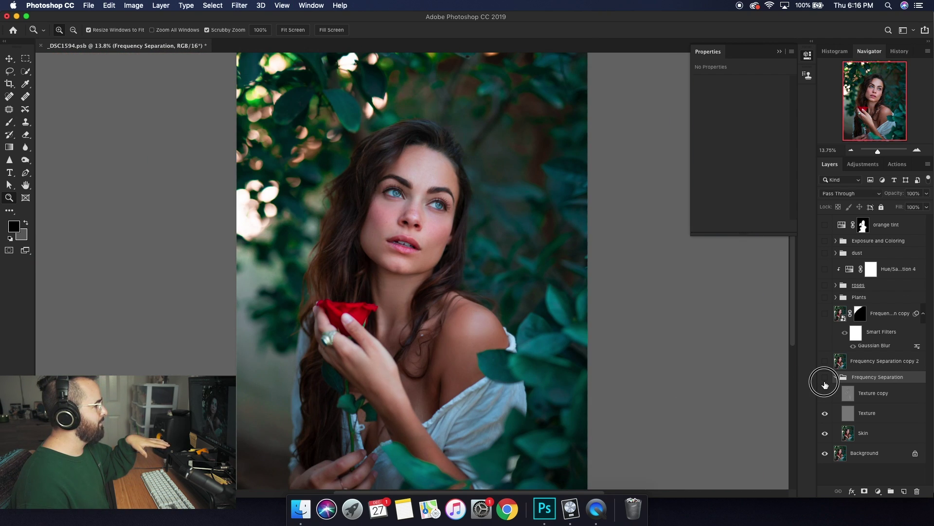
{"action": "left_click", "coordinate": [825, 384]}
{"action": "left_click", "coordinate": [826, 385]}
{"action": "left_click", "coordinate": [486, 167]}
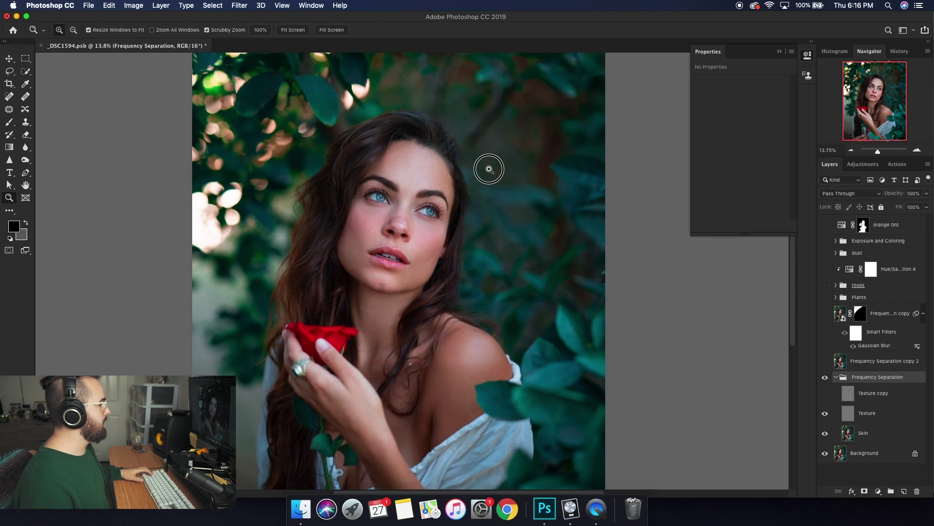
{"action": "left_click", "coordinate": [485, 167]}
{"action": "left_click", "coordinate": [484, 167]}
{"action": "left_click", "coordinate": [484, 167]}
{"action": "left_click", "coordinate": [825, 384]}
{"action": "left_click", "coordinate": [826, 383]}
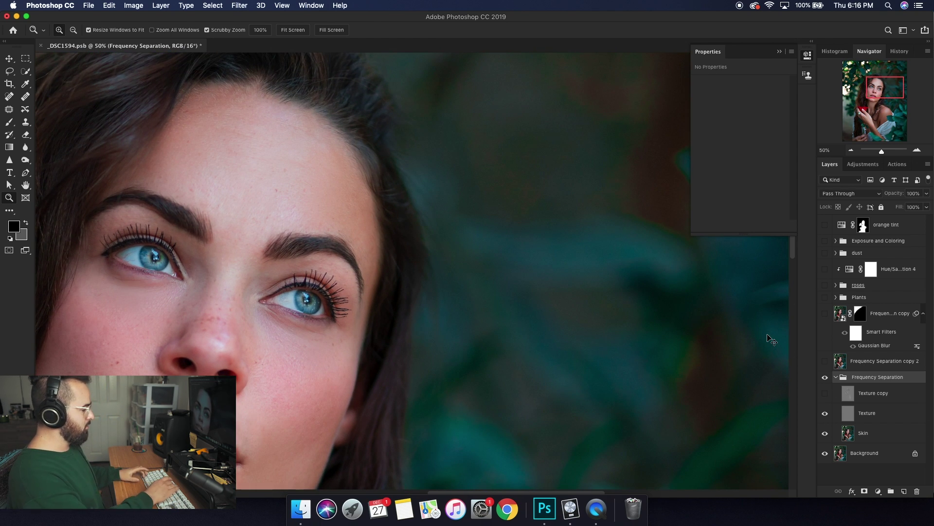
{"action": "key", "text": "super+0"}
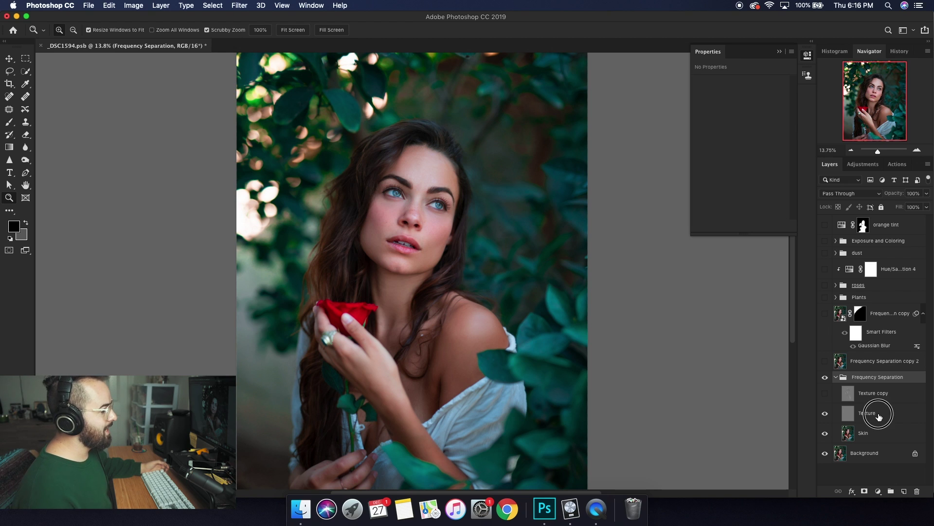
Step: Select the Texture copy layer, make it visible, and zoom in on the eyes and face
{"action": "left_click", "coordinate": [876, 419]}
{"action": "left_click", "coordinate": [880, 395]}
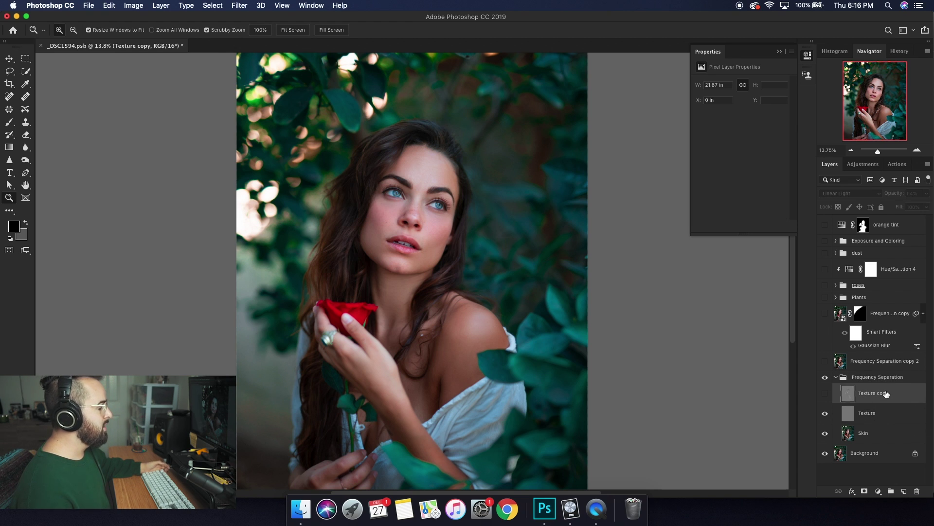
{"action": "left_click", "coordinate": [379, 200]}
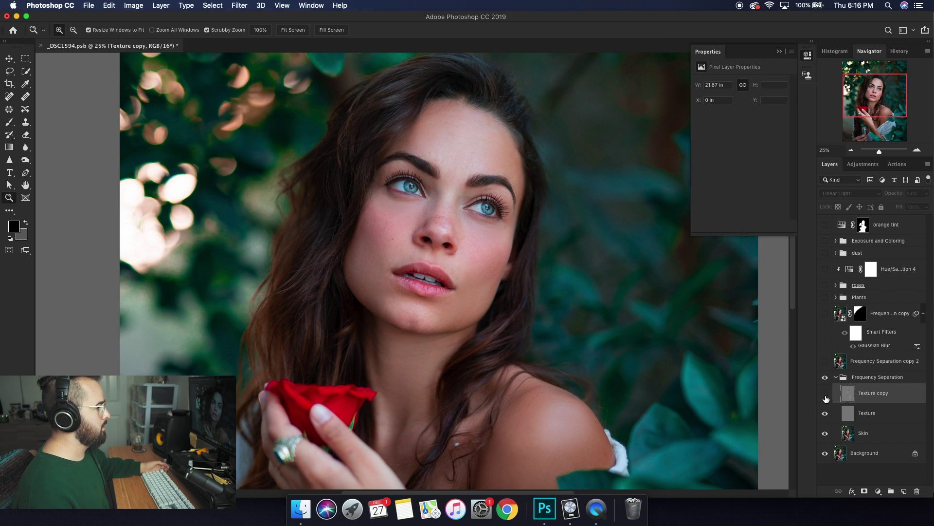
{"action": "left_click", "coordinate": [825, 397]}
{"action": "left_click", "coordinate": [501, 251]}
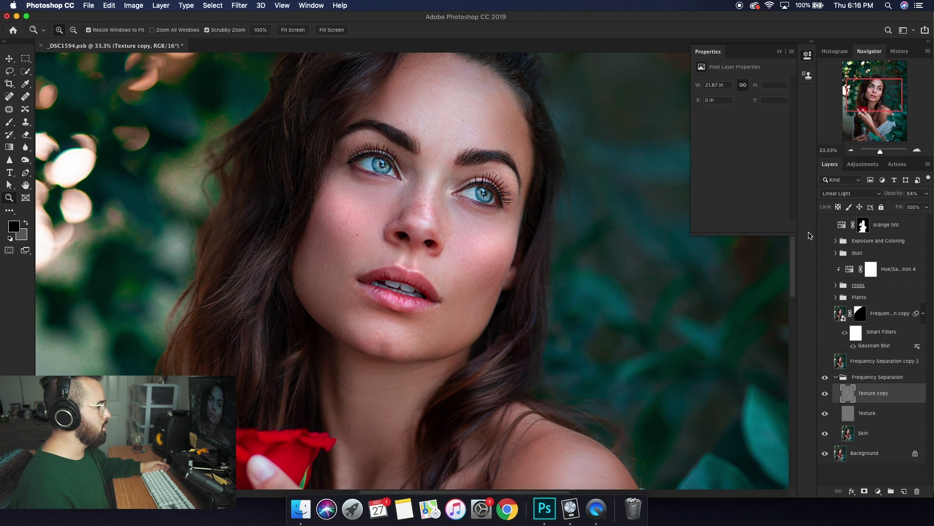
Step: Try dodging highlights on the left cheek with a 250 brush, compare, then undo it
{"action": "left_click", "coordinate": [23, 158]}
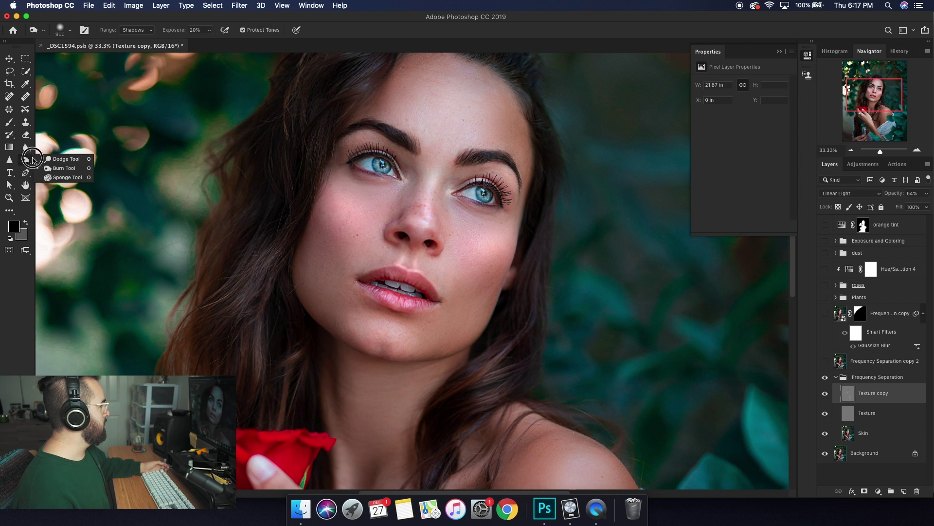
{"action": "left_click", "coordinate": [47, 159]}
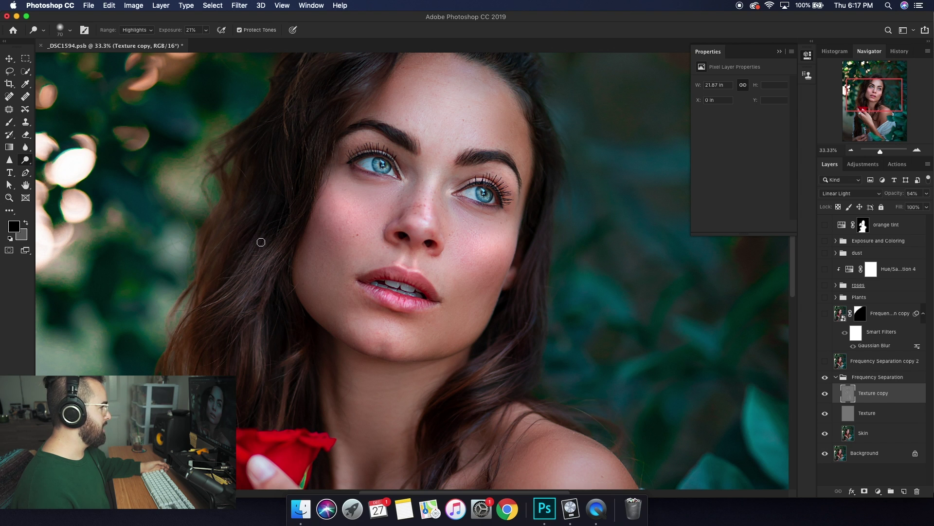
{"action": "scroll", "coordinate": [260, 242], "scroll_direction": "up", "scroll_amount": 3}
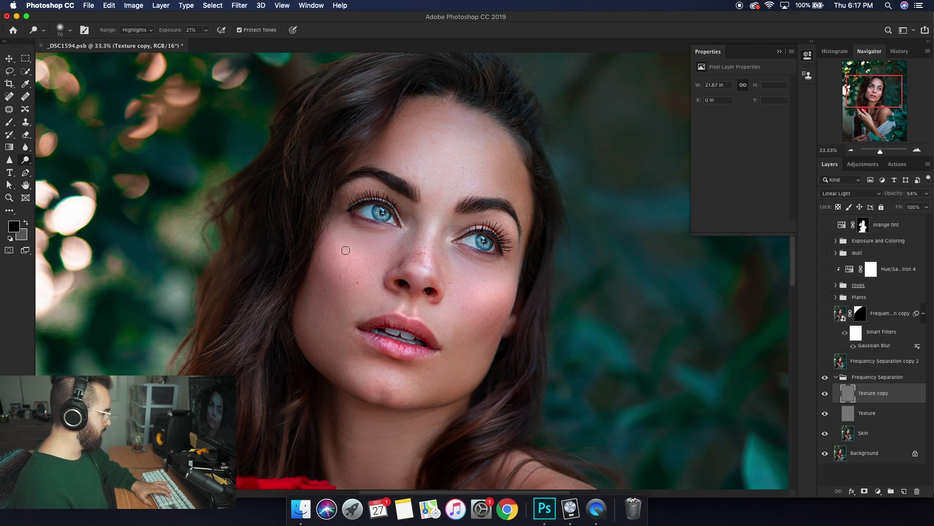
{"action": "key", "text": "bracketright"}
{"action": "key", "text": "bracketright"}
{"action": "key", "text": "bracketright"}
{"action": "key", "text": "bracketright"}
{"action": "key", "text": "bracketright"}
{"action": "key", "text": "bracketright"}
{"action": "key", "text": "bracketright"}
{"action": "key", "text": "bracketright"}
{"action": "left_click_drag", "start_coordinate": [355, 254], "coordinate": [341, 248]}
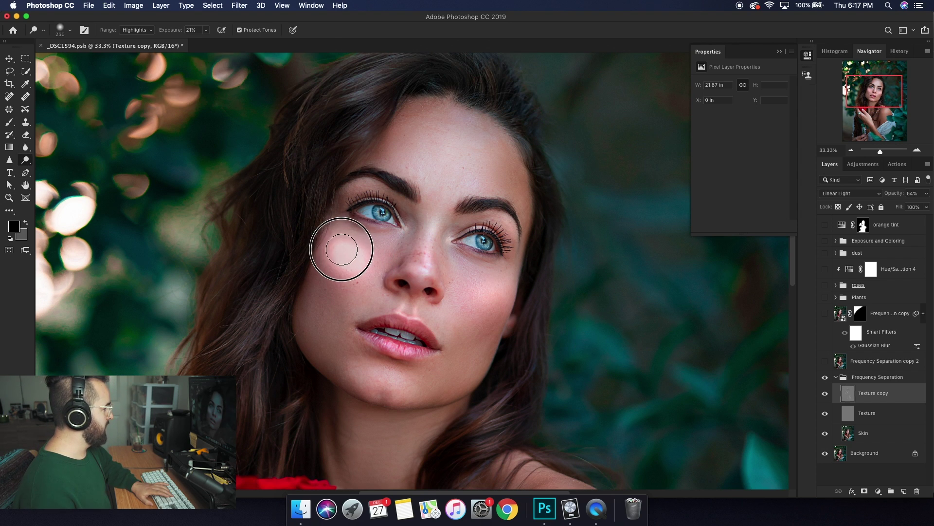
{"action": "left_click", "coordinate": [825, 377]}
{"action": "left_click", "coordinate": [825, 377]}
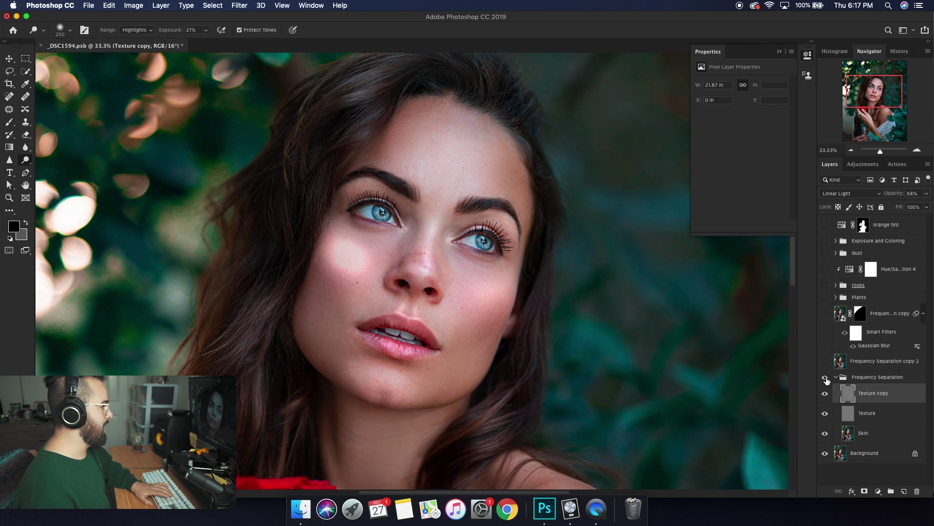
{"action": "left_click", "coordinate": [824, 377]}
{"action": "left_click", "coordinate": [825, 377]}
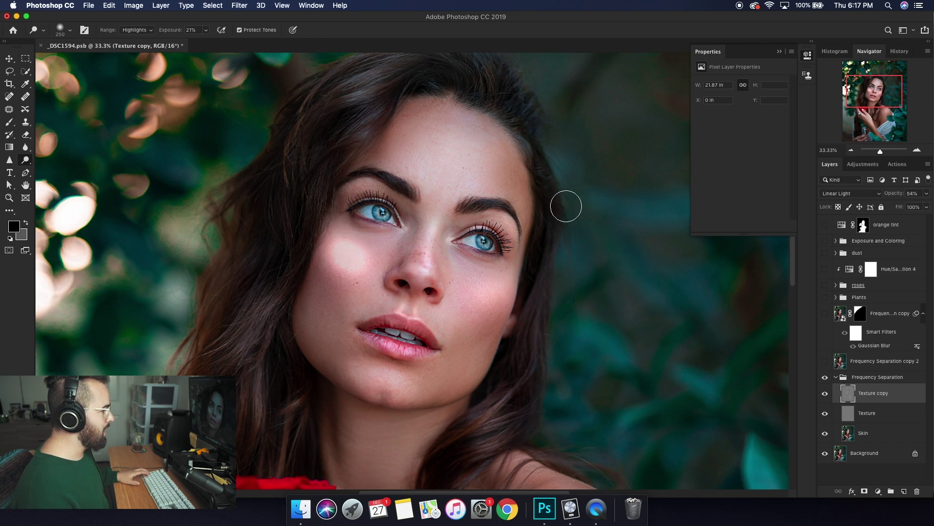
{"action": "key", "text": "super+z"}
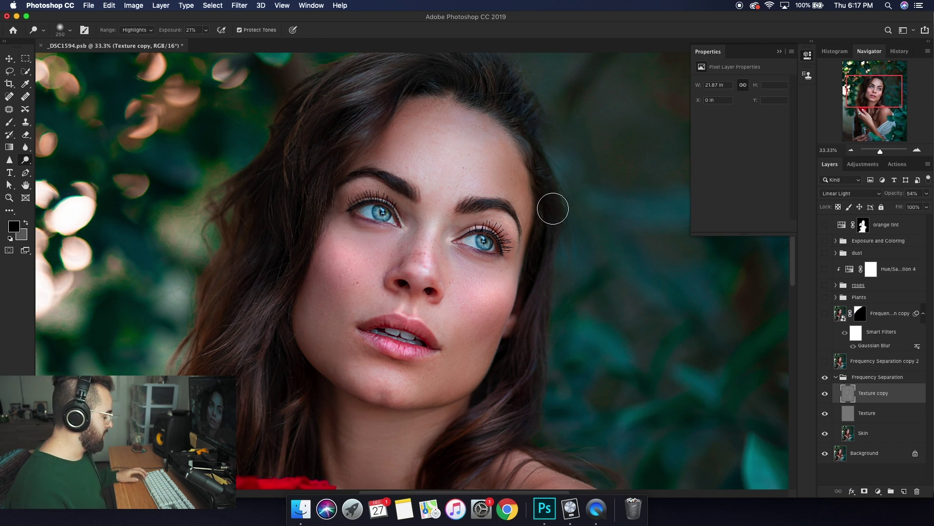
Step: Toggle the Texture copy layer to compare the face, fitting the whole photo on screen
{"action": "left_click", "coordinate": [825, 393]}
{"action": "left_click", "coordinate": [825, 393]}
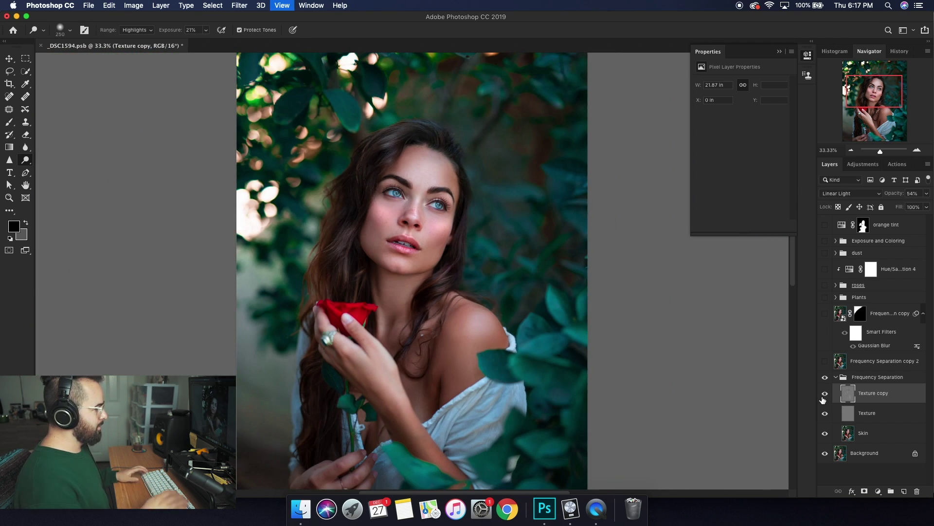
{"action": "left_click", "coordinate": [825, 393]}
{"action": "key", "text": "super+0"}
{"action": "left_click", "coordinate": [827, 389]}
{"action": "left_click", "coordinate": [827, 387]}
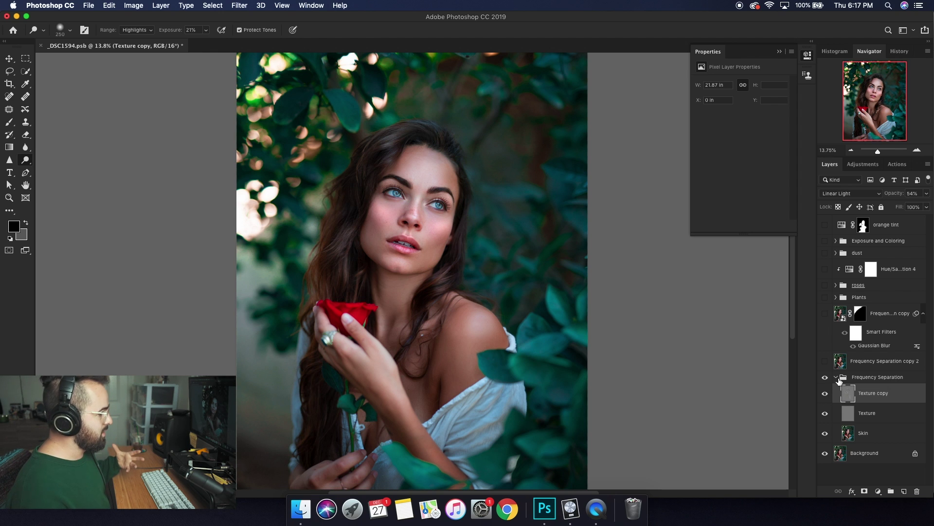
{"action": "left_click", "coordinate": [829, 380]}
{"action": "left_click", "coordinate": [829, 379]}
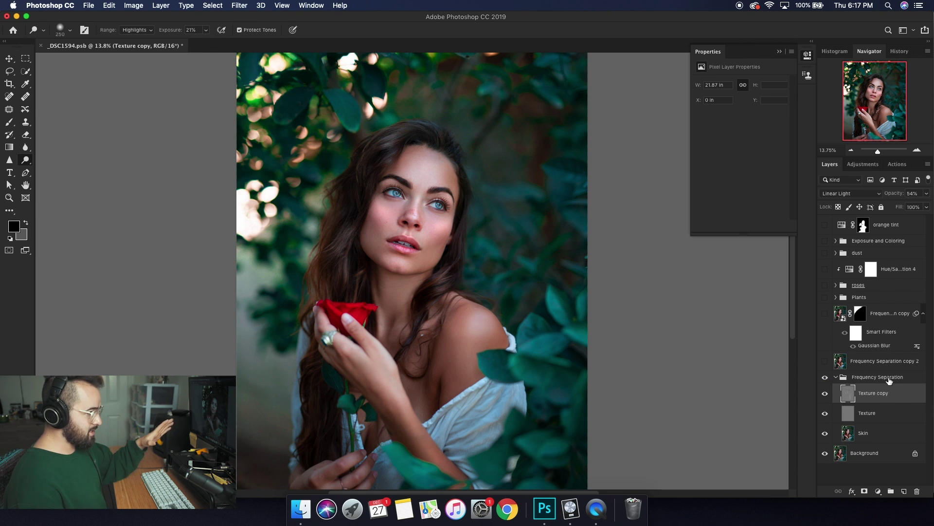
Step: Turn on Frequency Separation copy 2 and toggle it to compare, leaving it visible
{"action": "left_click", "coordinate": [844, 362]}
{"action": "left_click", "coordinate": [826, 362]}
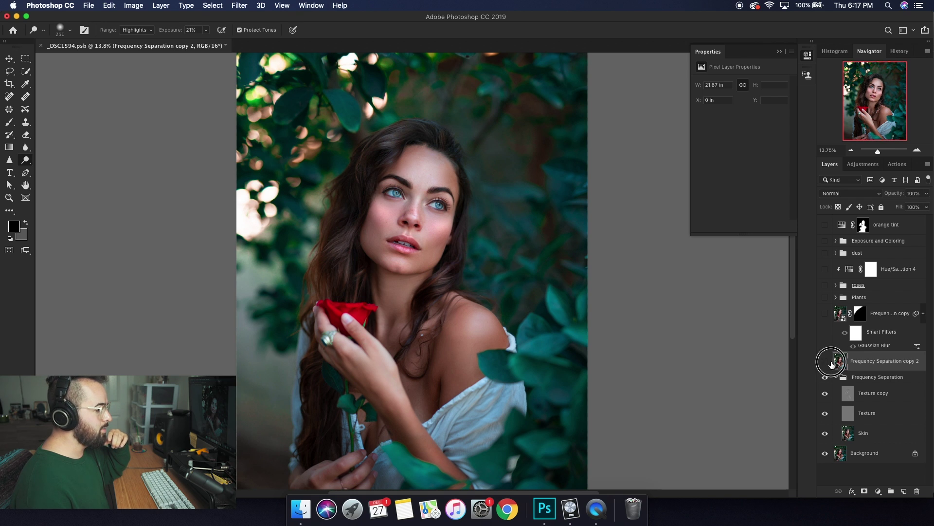
{"action": "left_click", "coordinate": [827, 362]}
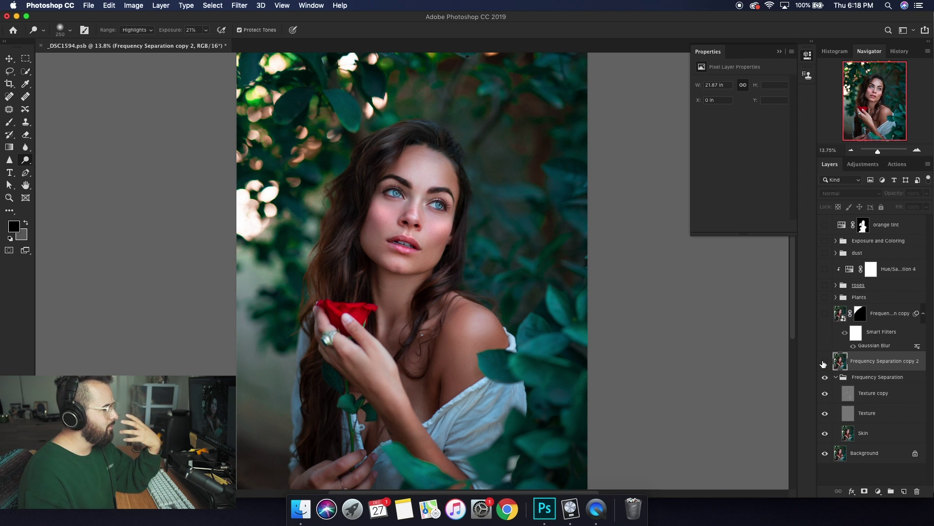
{"action": "left_click", "coordinate": [825, 361]}
{"action": "left_click", "coordinate": [824, 361]}
{"action": "left_click", "coordinate": [825, 361]}
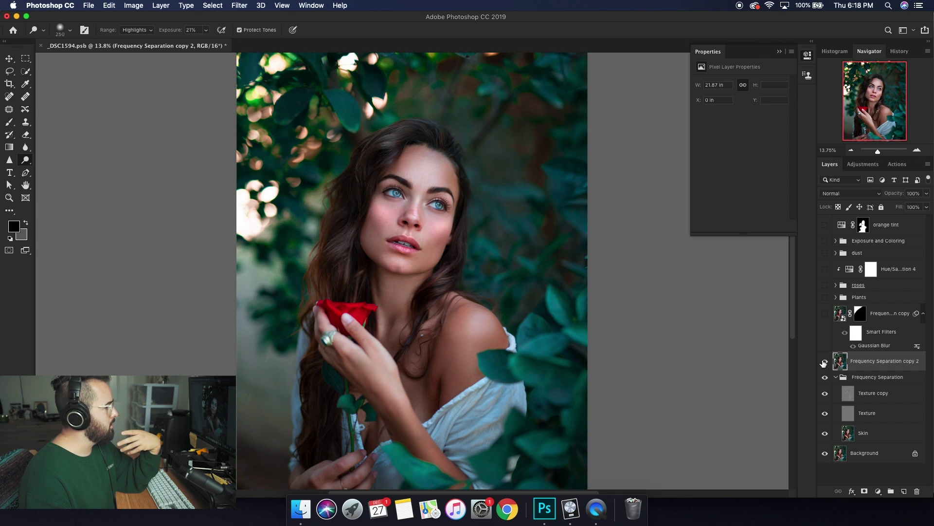
{"action": "left_click", "coordinate": [824, 361]}
{"action": "left_click", "coordinate": [824, 361]}
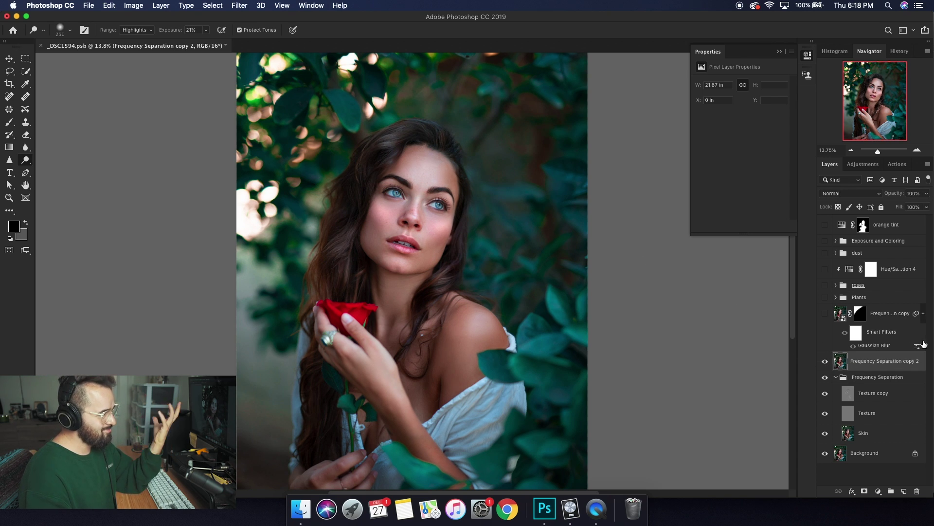
Step: Select and show the Frequency Separation copy smart object, then reselect Frequency Separation copy 2
{"action": "left_click", "coordinate": [830, 317]}
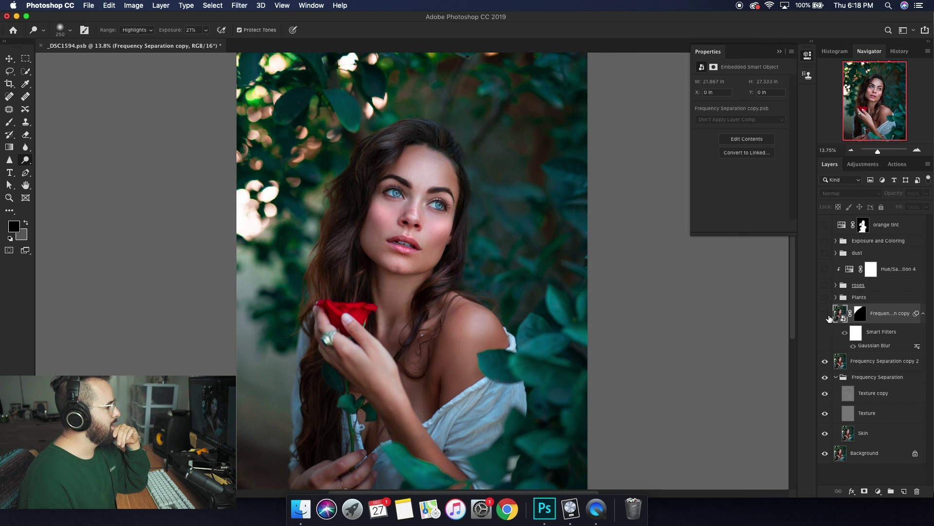
{"action": "left_click", "coordinate": [824, 314]}
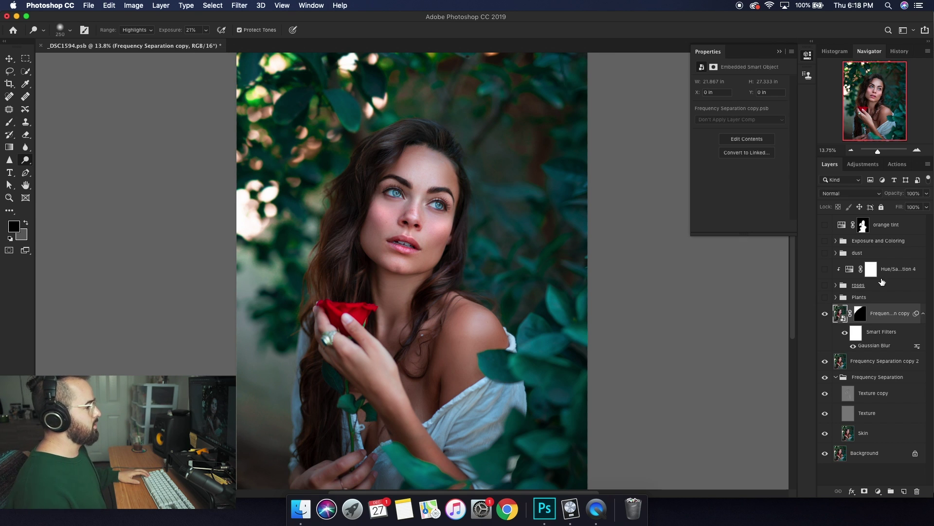
{"action": "left_click", "coordinate": [869, 366]}
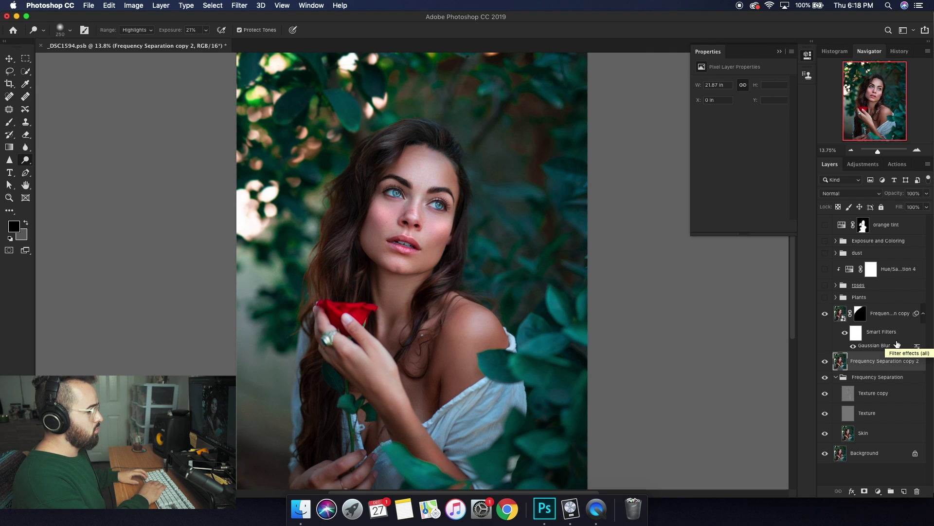
{"action": "key", "text": "super+j"}
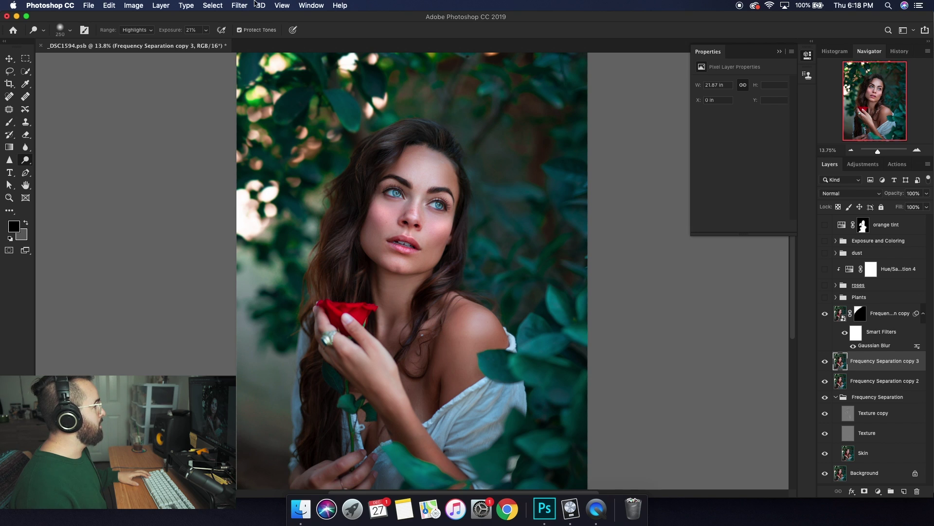
{"action": "left_click", "coordinate": [241, 5]}
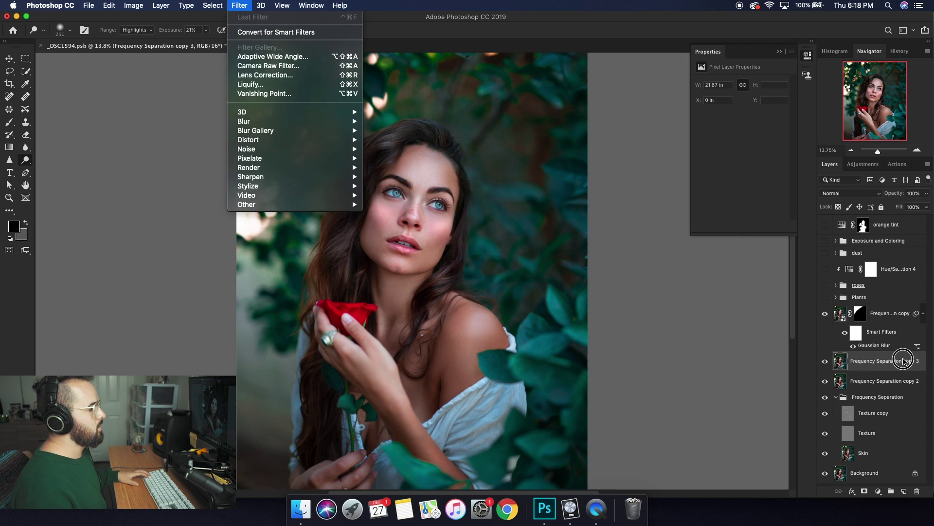
{"action": "left_click", "coordinate": [253, 33]}
{"action": "left_click", "coordinate": [248, 5]}
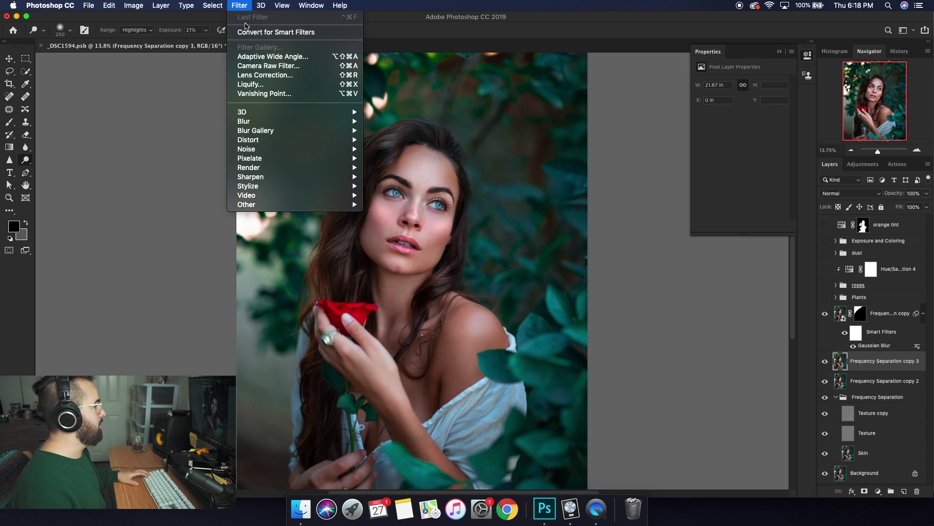
{"action": "mouse_move", "coordinate": [258, 125]}
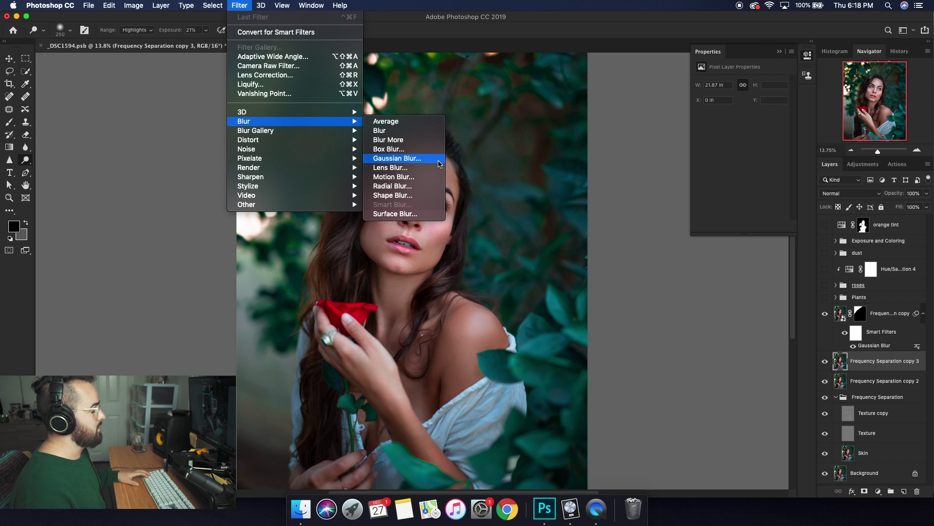
{"action": "left_click", "coordinate": [884, 347]}
{"action": "left_click", "coordinate": [884, 346]}
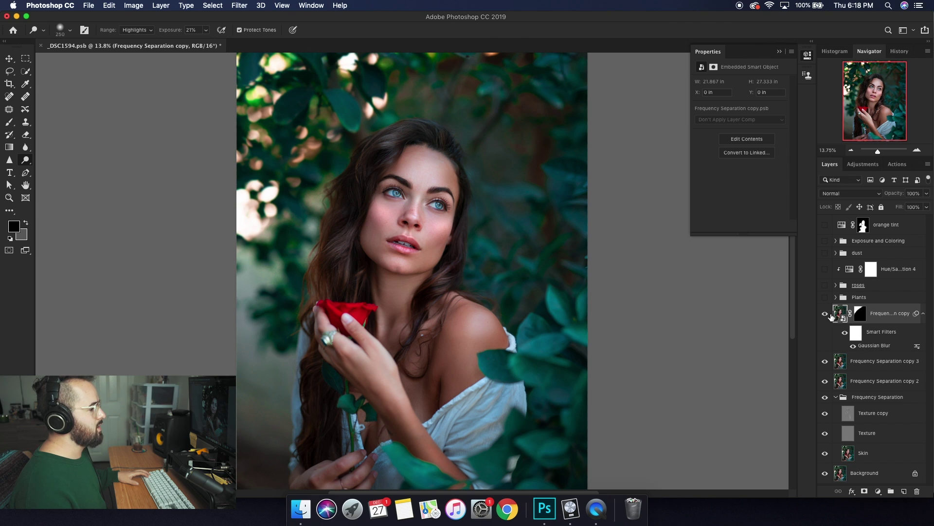
{"action": "left_click", "coordinate": [837, 357]}
{"action": "key", "text": "Delete"}
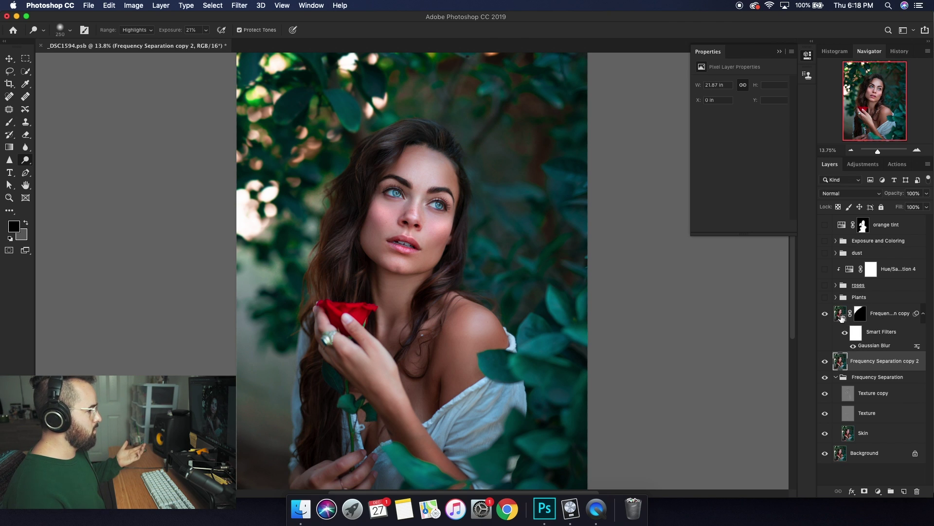
{"action": "left_click", "coordinate": [841, 316]}
{"action": "left_click", "coordinate": [825, 314]}
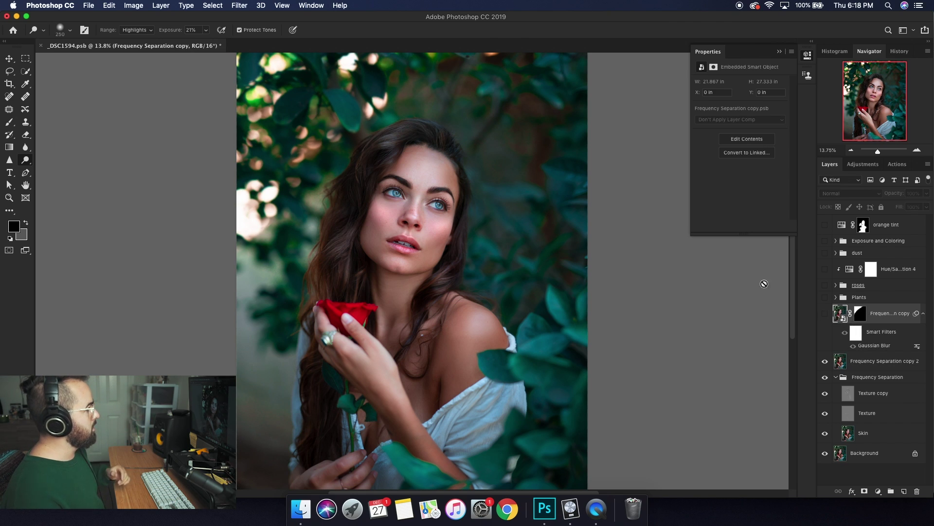
{"action": "left_click", "coordinate": [825, 314]}
{"action": "left_click", "coordinate": [824, 314]}
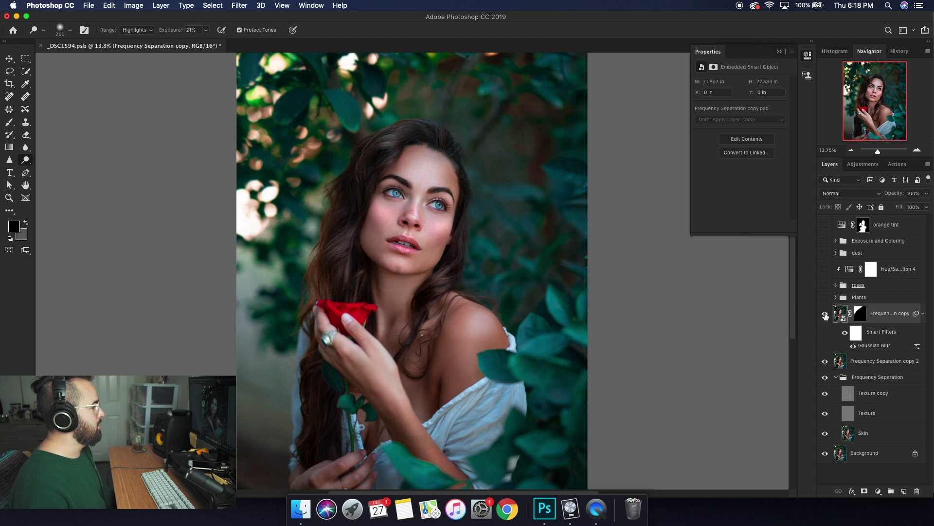
{"action": "left_click", "coordinate": [825, 314]}
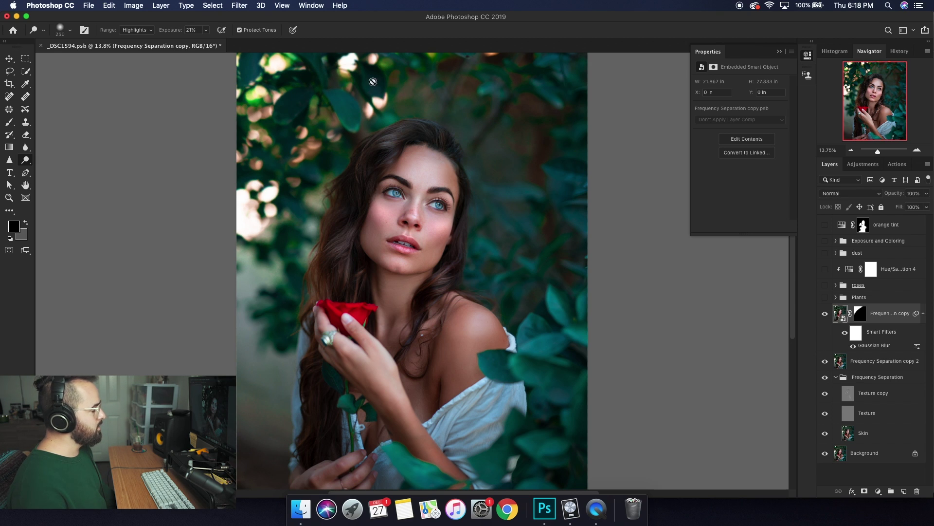
{"action": "left_click", "coordinate": [861, 298]}
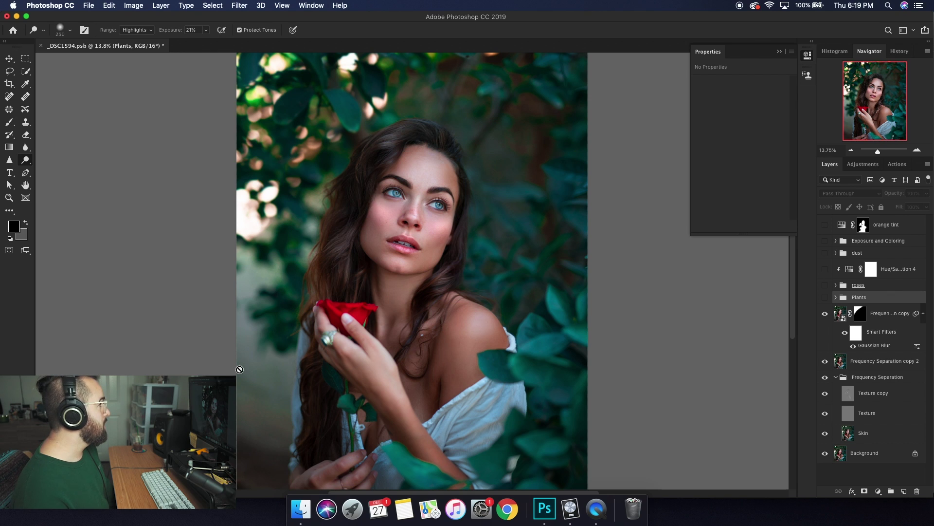
Step: Show the Plants group and its new plants layer of blurred leaves
{"action": "left_click", "coordinate": [826, 297]}
{"action": "left_click", "coordinate": [836, 297]}
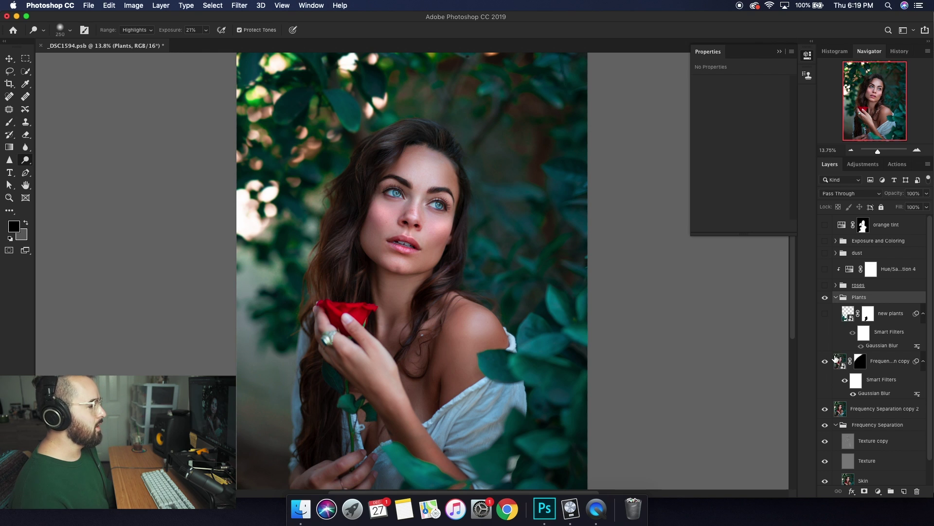
{"action": "left_click", "coordinate": [825, 314]}
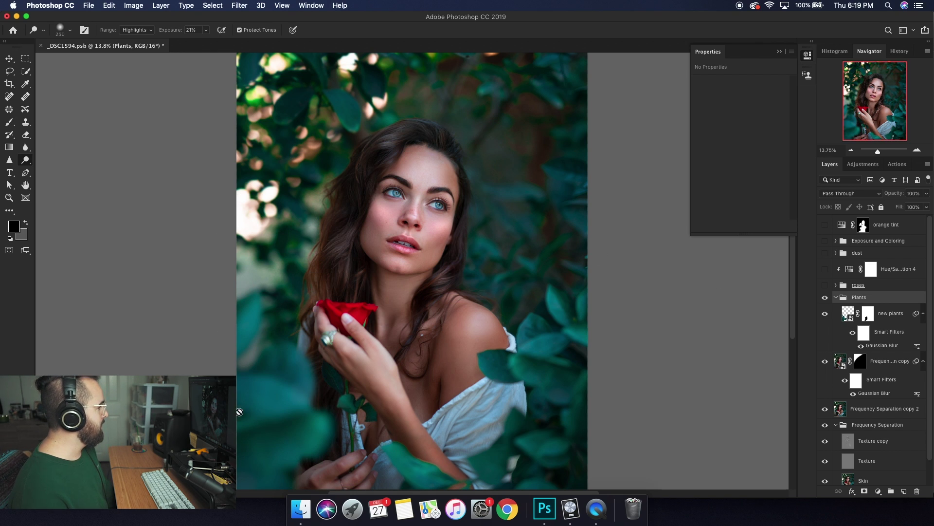
{"action": "key", "text": "v"}
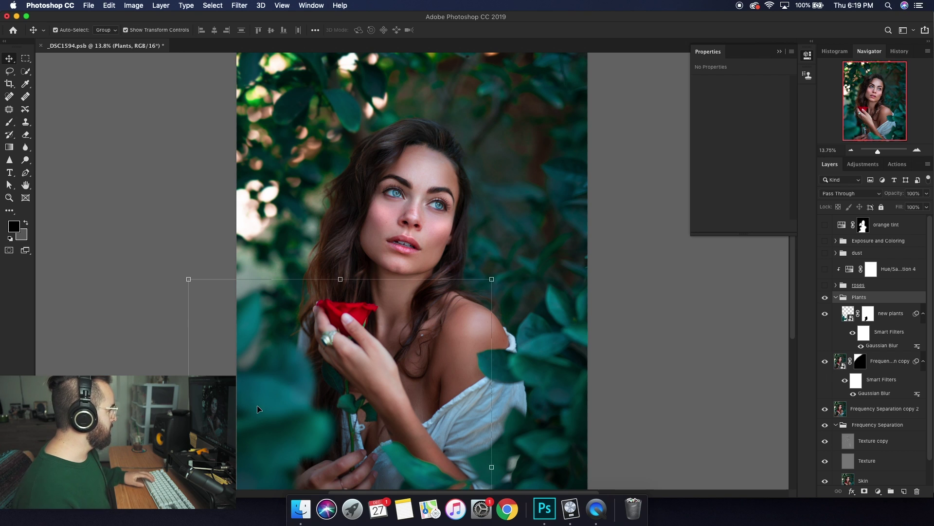
Step: Toggle the Plants group's foreground leaves to compare, leaving them visible
{"action": "left_click", "coordinate": [826, 298]}
{"action": "left_click", "coordinate": [825, 298]}
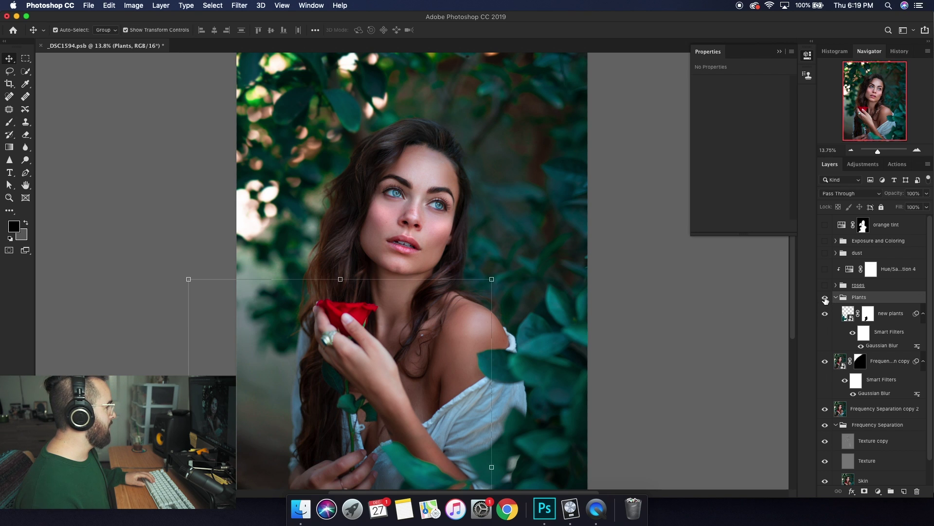
{"action": "left_click", "coordinate": [825, 298]}
{"action": "left_click", "coordinate": [825, 298]}
{"action": "key", "text": "z"}
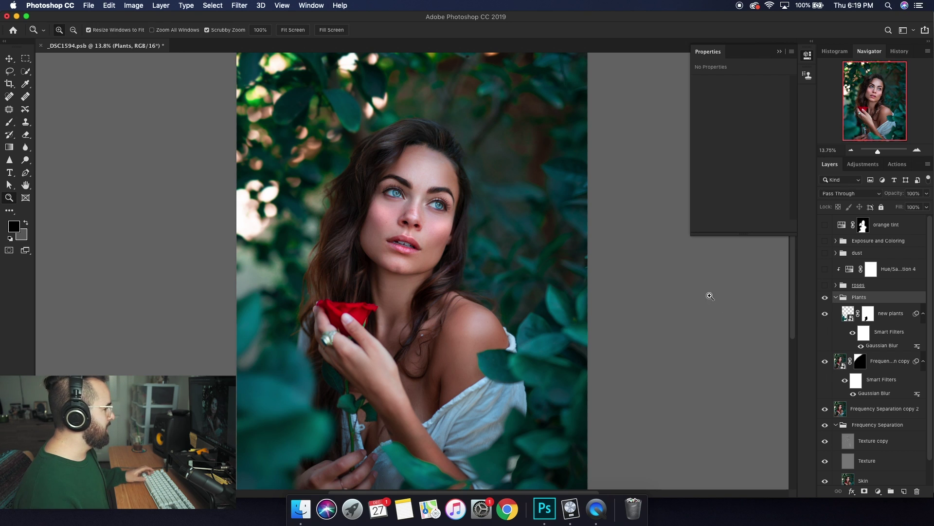
{"action": "left_click", "coordinate": [825, 297]}
{"action": "left_click", "coordinate": [825, 297]}
{"action": "left_click", "coordinate": [825, 297]}
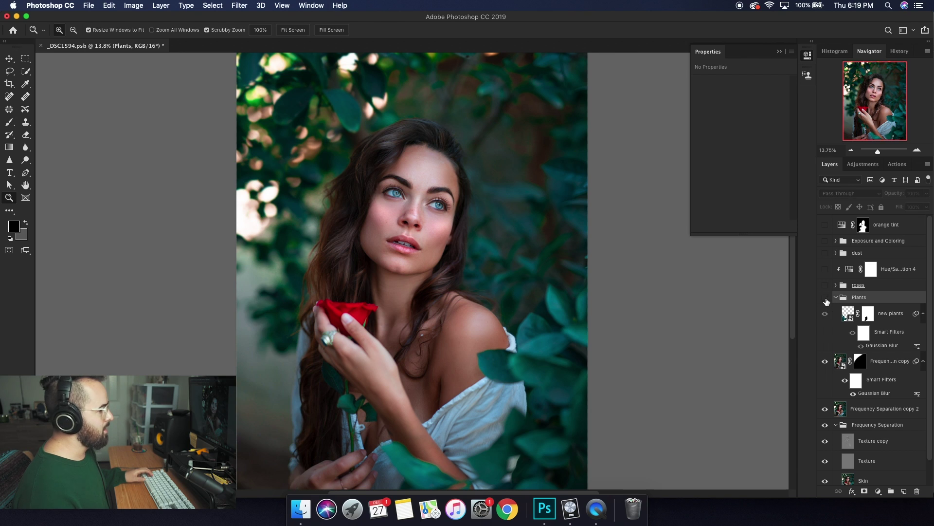
{"action": "left_click", "coordinate": [825, 297]}
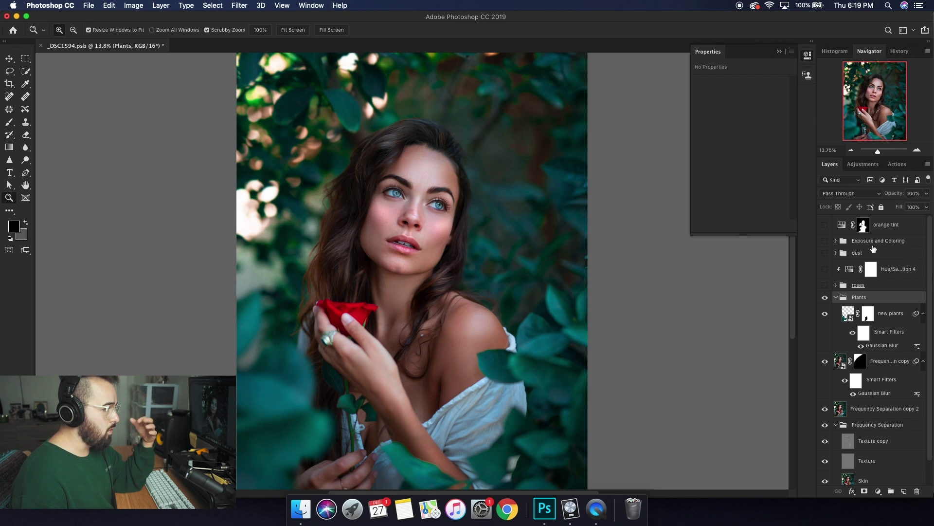
{"action": "left_click", "coordinate": [835, 284]}
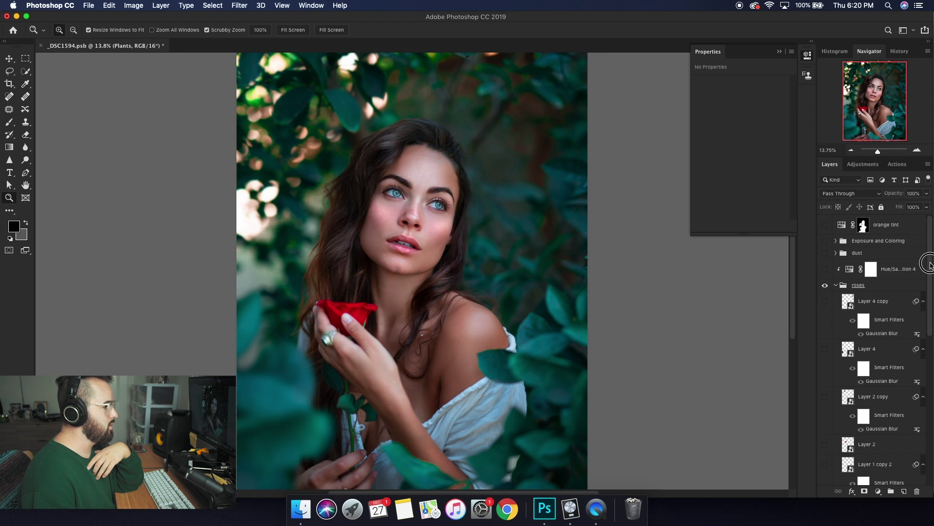
Step: Show the Layer 1, small upper-right, Layer 1 copy 2 and Layer 2 roses
{"action": "scroll", "coordinate": [924, 283], "scroll_direction": "down", "scroll_amount": 8}
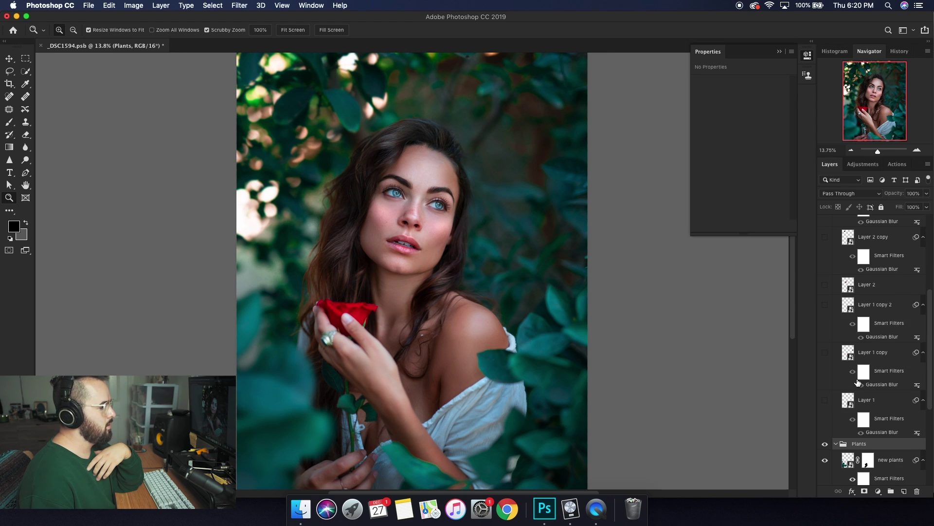
{"action": "left_click", "coordinate": [824, 401]}
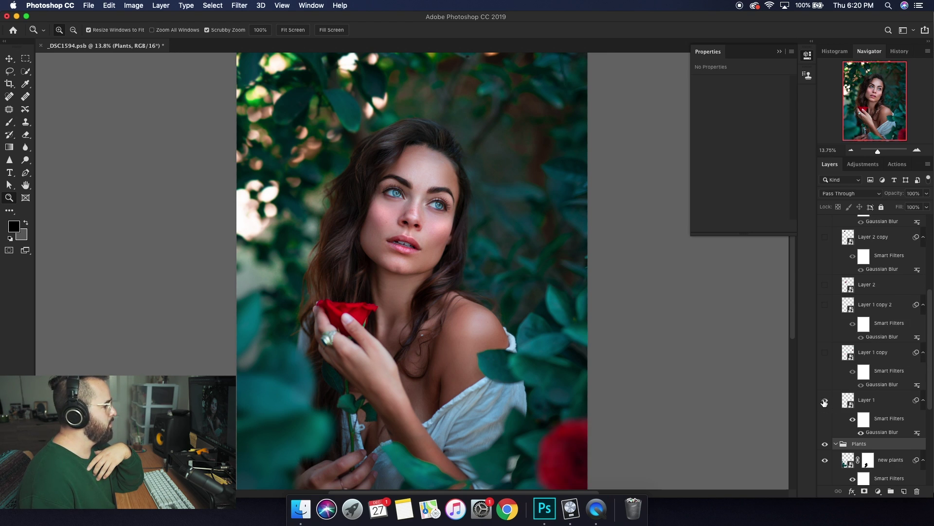
{"action": "left_click", "coordinate": [825, 352]}
{"action": "left_click", "coordinate": [824, 305]}
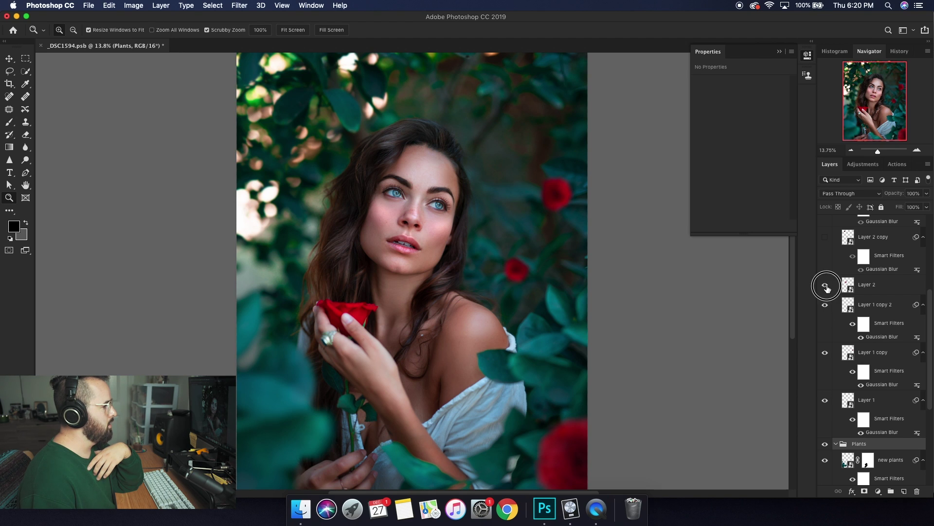
{"action": "left_click", "coordinate": [824, 285]}
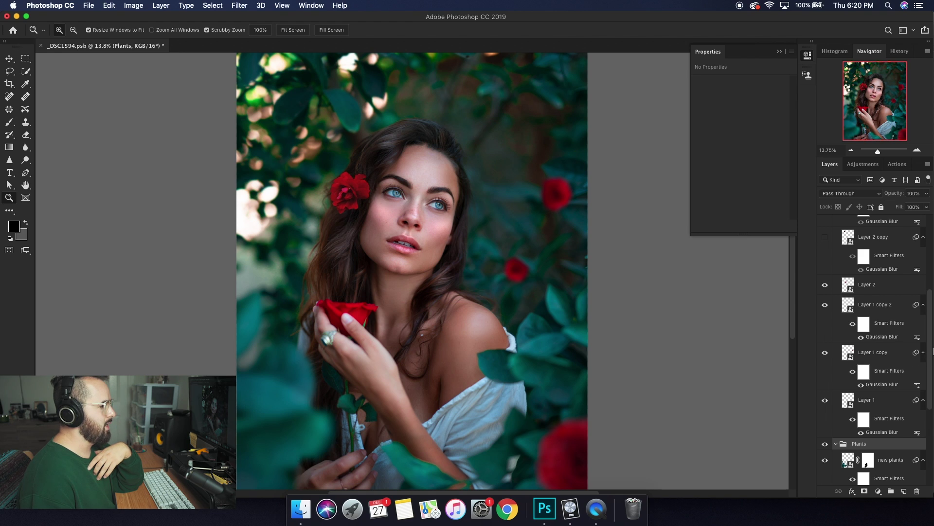
{"action": "left_click_drag", "start_coordinate": [932, 330], "coordinate": [931, 272]}
Step: Reveal extra roses at top left, left edge and upper right, compare the group, then collapse it
{"action": "left_click", "coordinate": [825, 297]}
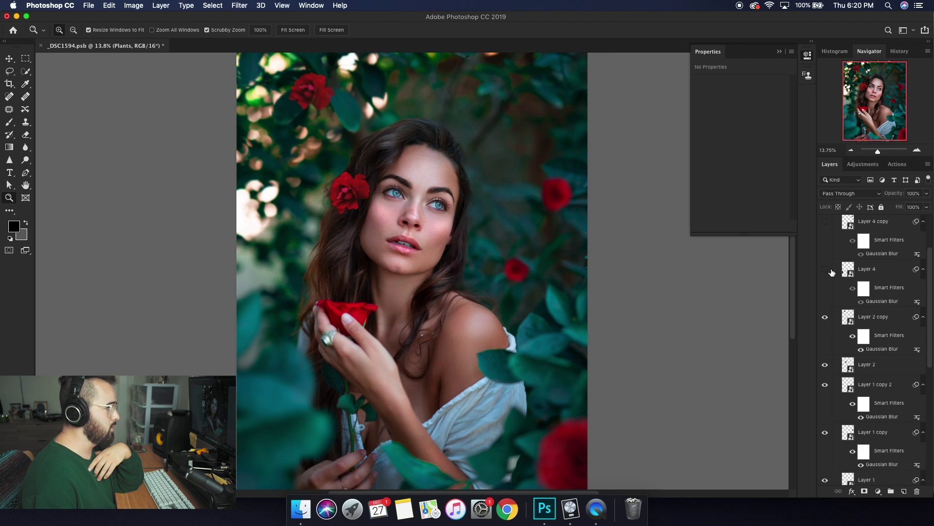
{"action": "left_click", "coordinate": [825, 269]}
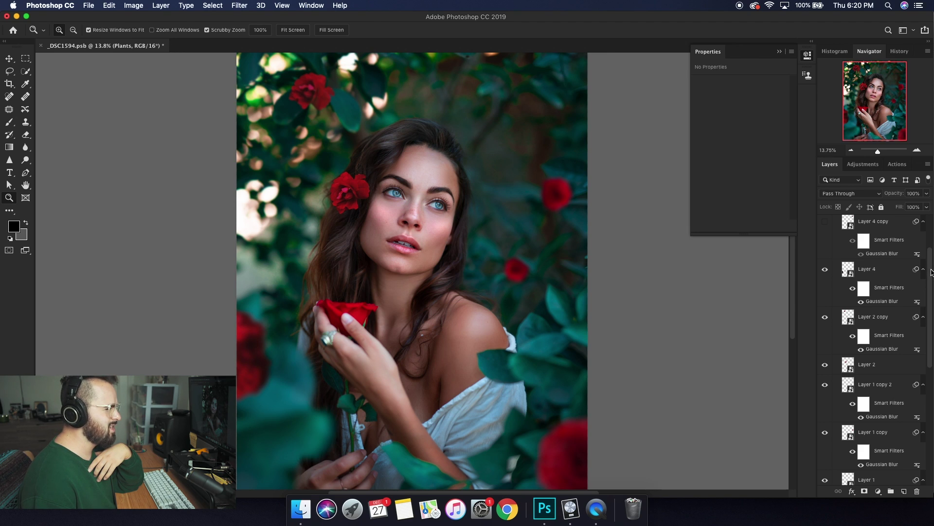
{"action": "scroll", "coordinate": [931, 272], "scroll_direction": "up", "scroll_amount": 2}
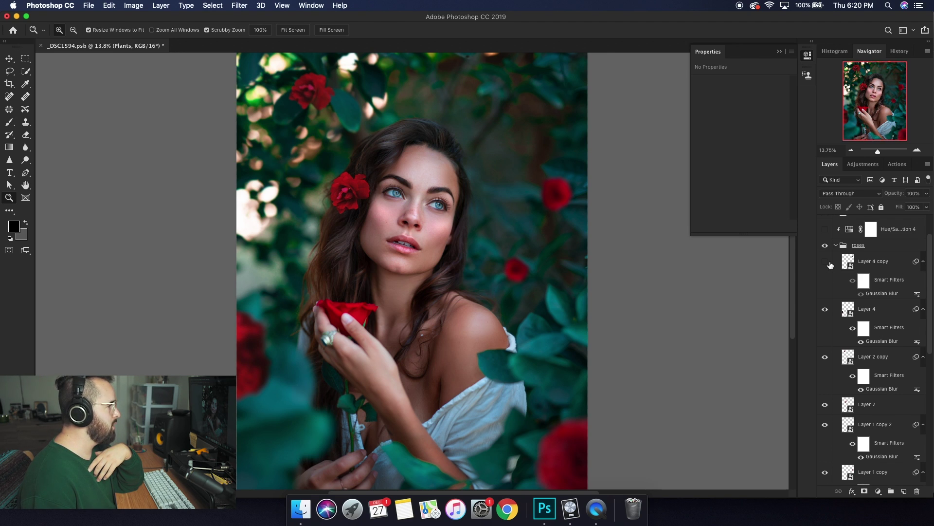
{"action": "left_click", "coordinate": [829, 263]}
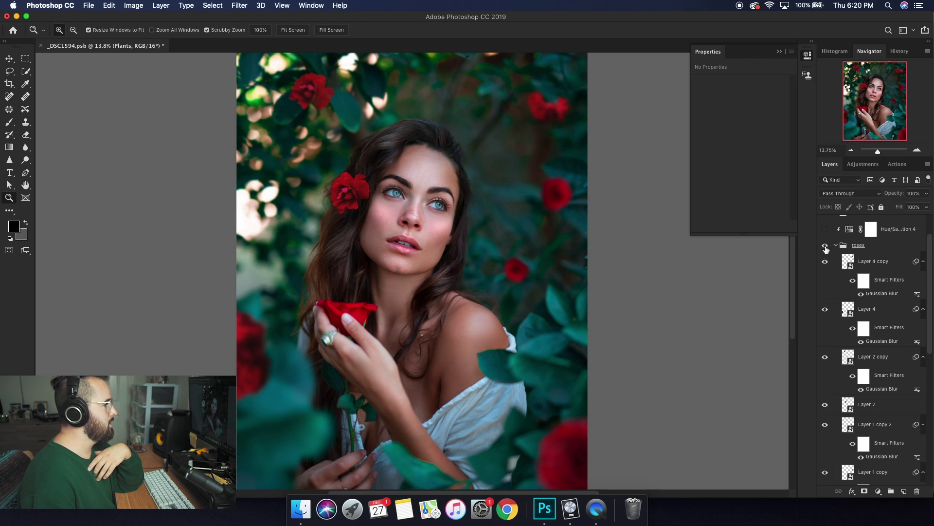
{"action": "left_click", "coordinate": [825, 245]}
{"action": "left_click", "coordinate": [826, 246]}
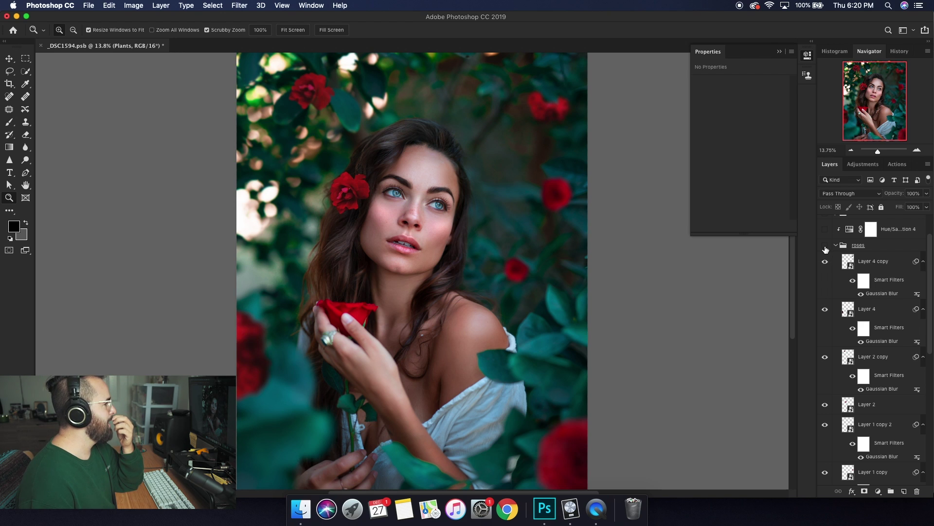
{"action": "left_click", "coordinate": [825, 246]}
{"action": "left_click", "coordinate": [825, 246]}
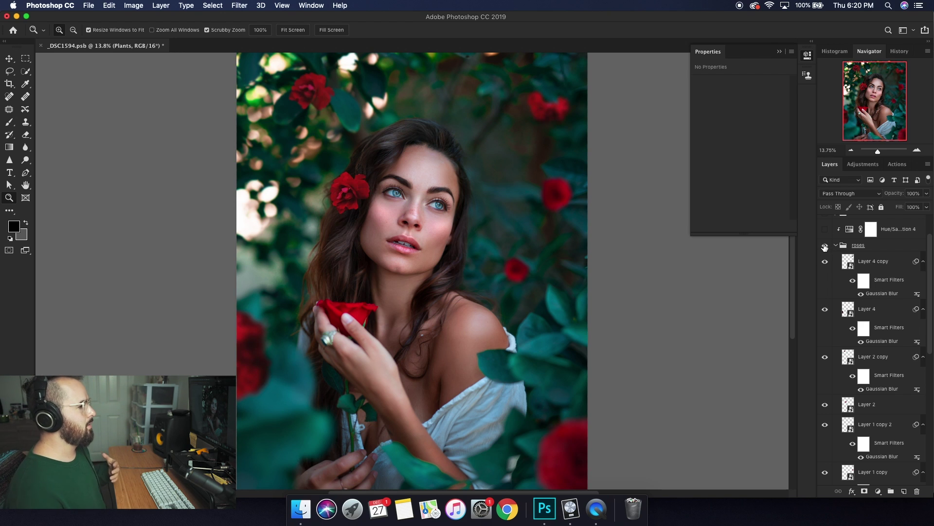
{"action": "left_click", "coordinate": [837, 246]}
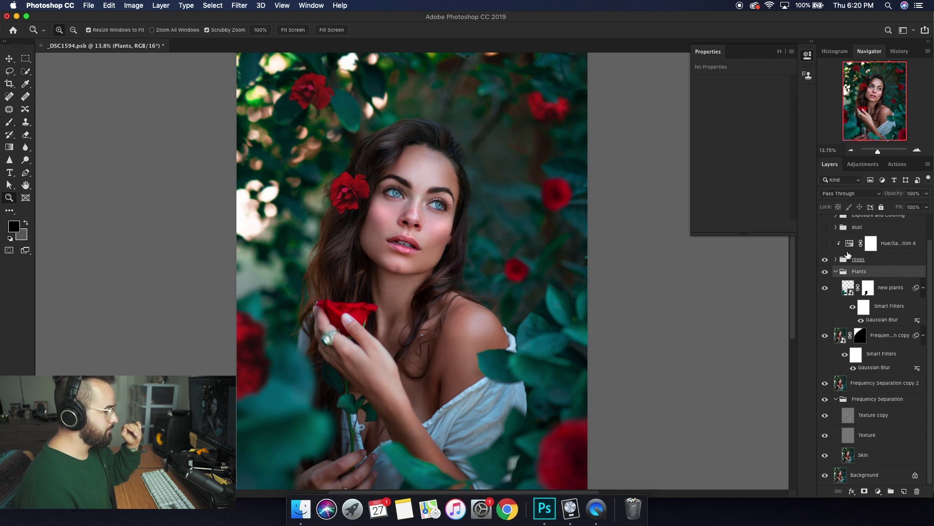
Step: Toggle the roses' Hue/Saturation 4 adjustment on and off to compare its effect
{"action": "left_click", "coordinate": [826, 244]}
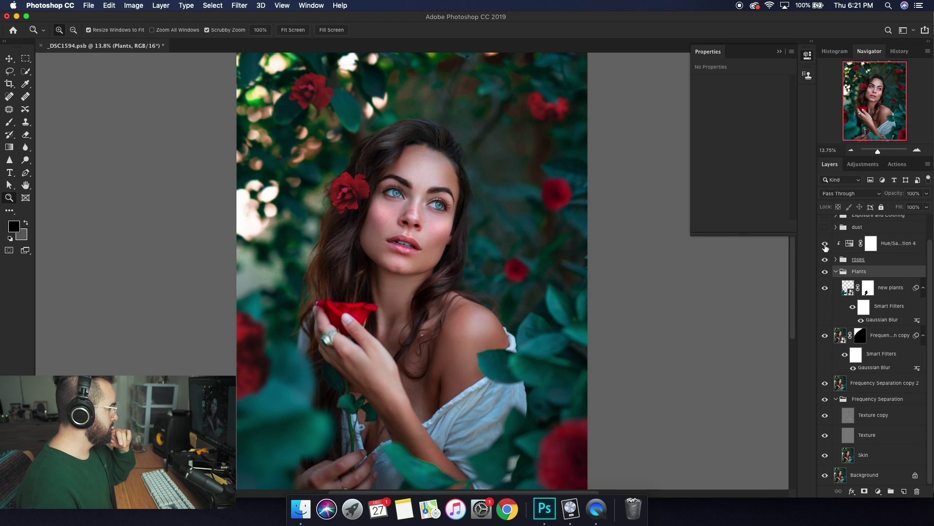
{"action": "left_click", "coordinate": [825, 244]}
{"action": "left_click", "coordinate": [825, 245]}
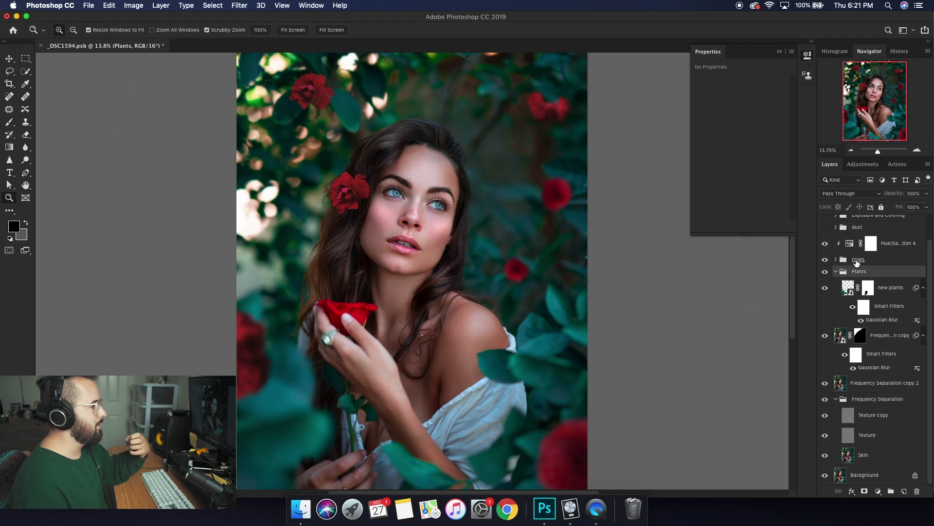
{"action": "left_click", "coordinate": [826, 245]}
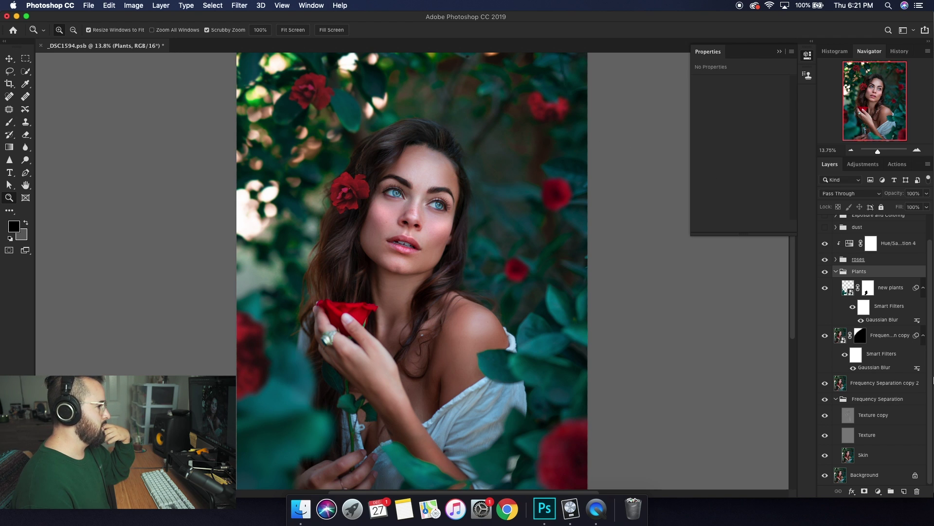
{"action": "scroll", "coordinate": [858, 252], "scroll_direction": "up", "scroll_amount": 2}
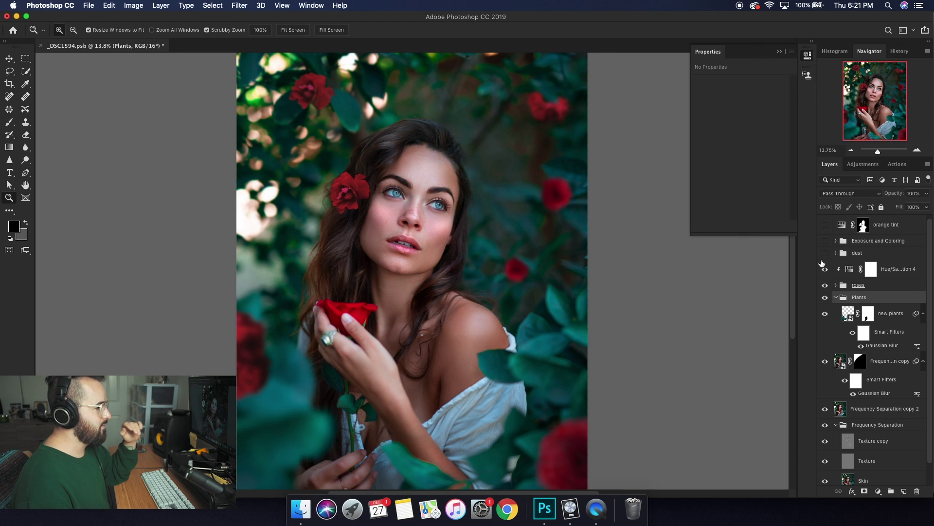
Step: Turn on the dust group, expand it, and show and select its specks layer
{"action": "left_click", "coordinate": [825, 253]}
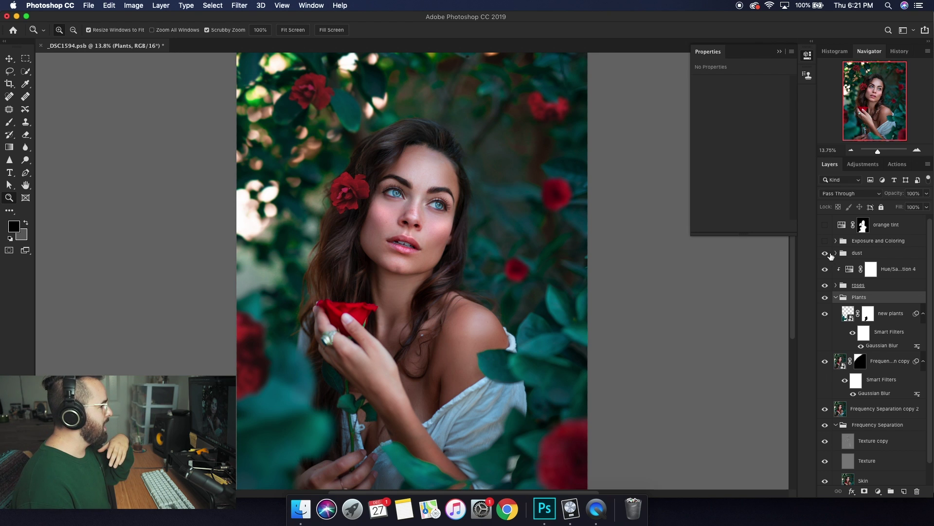
{"action": "left_click", "coordinate": [836, 252]}
{"action": "left_click", "coordinate": [826, 289]}
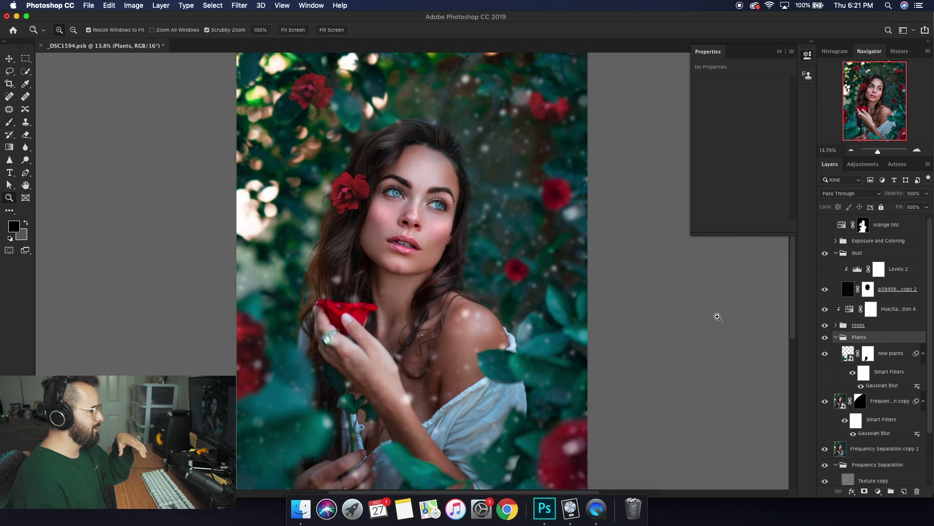
{"action": "left_click", "coordinate": [846, 292]}
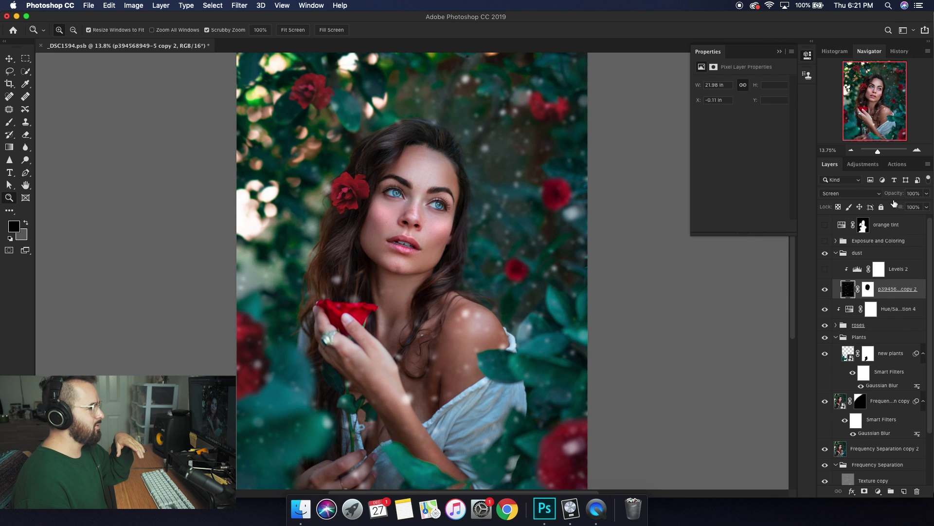
Step: Preview the dust layer in Normal blend mode, then set it back to Screen
{"action": "left_click", "coordinate": [851, 193]}
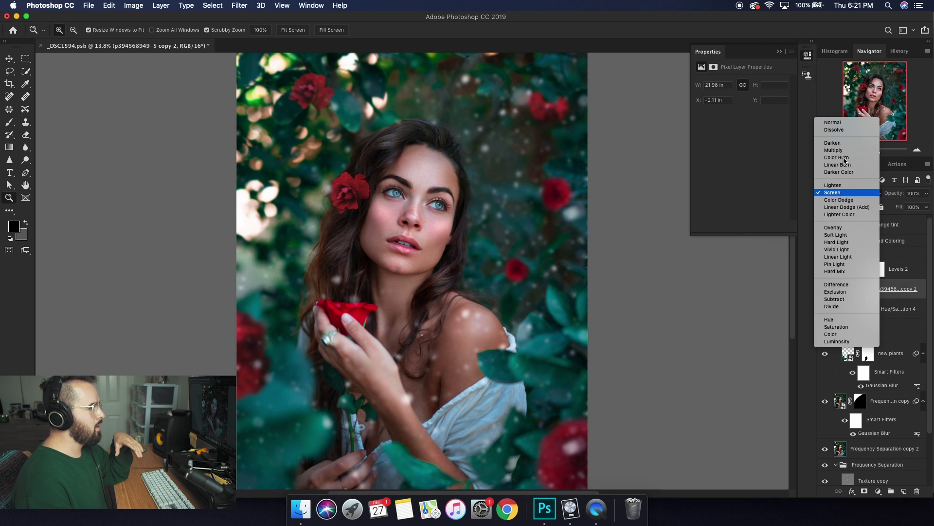
{"action": "left_click", "coordinate": [844, 123]}
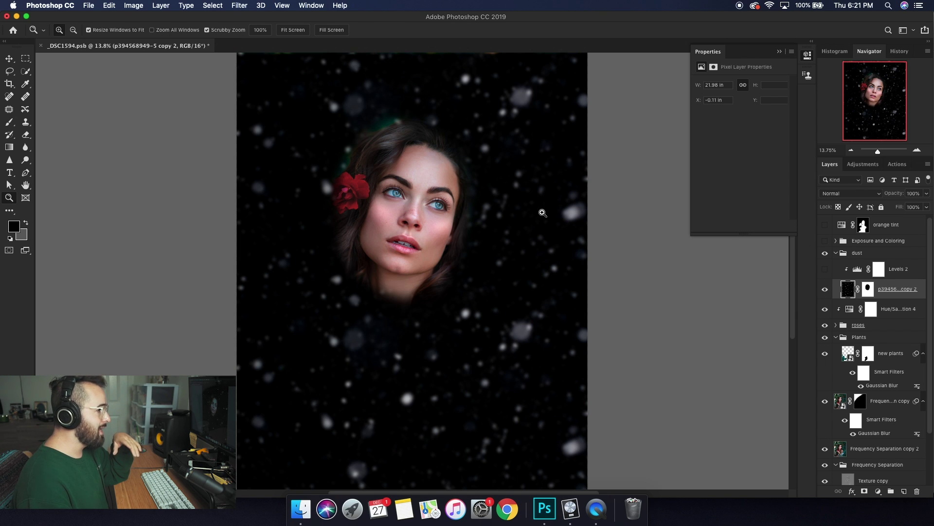
{"action": "left_click", "coordinate": [843, 196]}
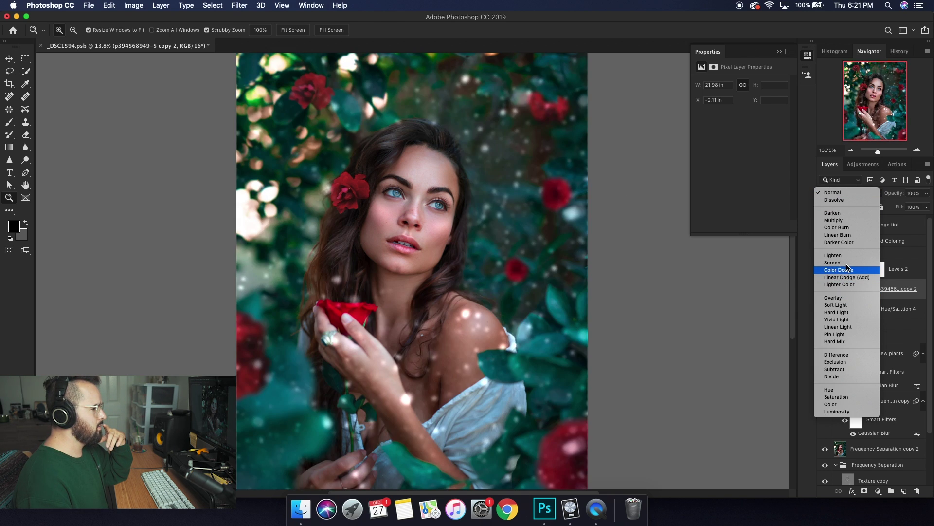
{"action": "left_click", "coordinate": [845, 264]}
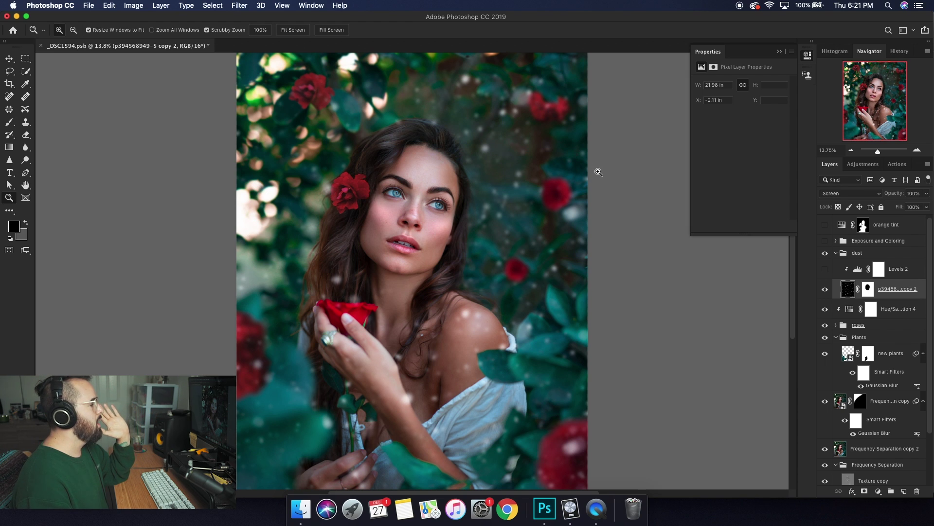
Step: Turn on the dust's Levels 2 adjustment and set its black input level to 31
{"action": "left_click", "coordinate": [828, 271]}
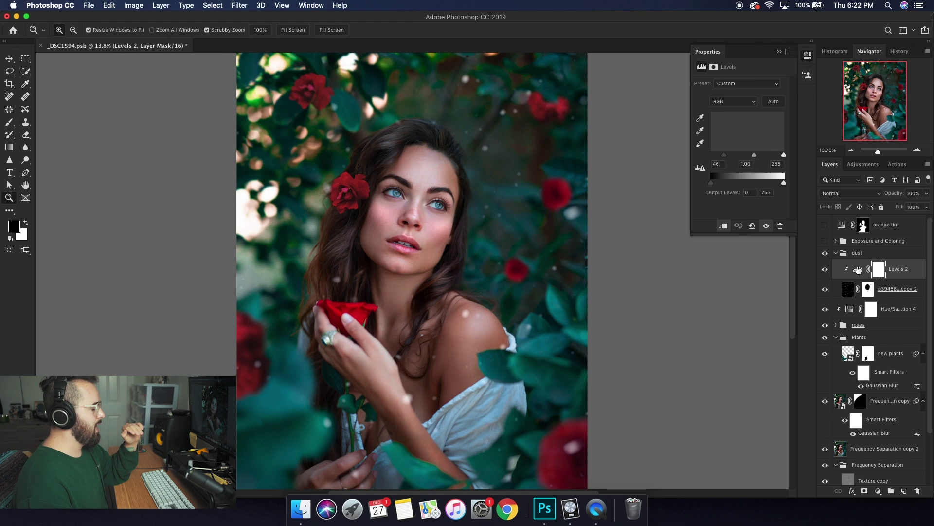
{"action": "mouse_move", "coordinate": [726, 157]}
{"action": "left_mouse_down"}
{"action": "mouse_move", "coordinate": [706, 157]}
{"action": "mouse_move", "coordinate": [720, 162]}
{"action": "left_mouse_up"}
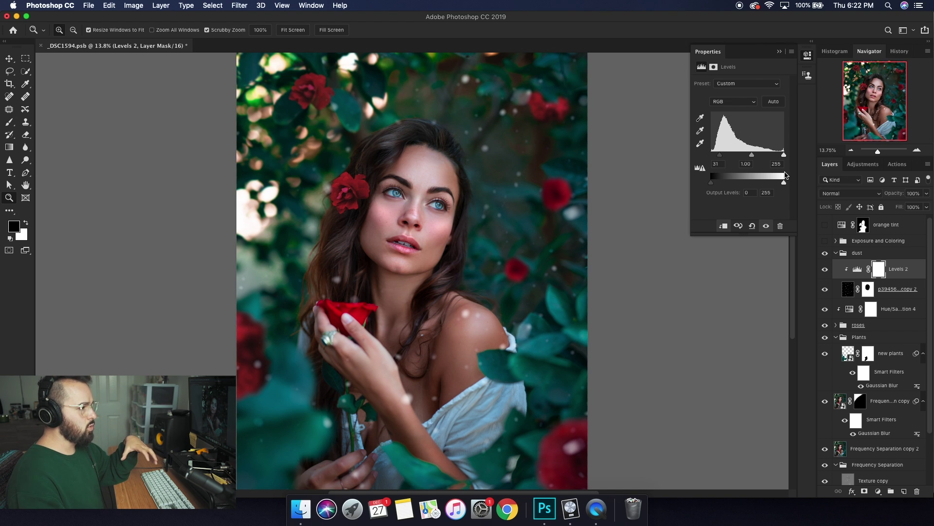
{"action": "right_click", "coordinate": [906, 271]}
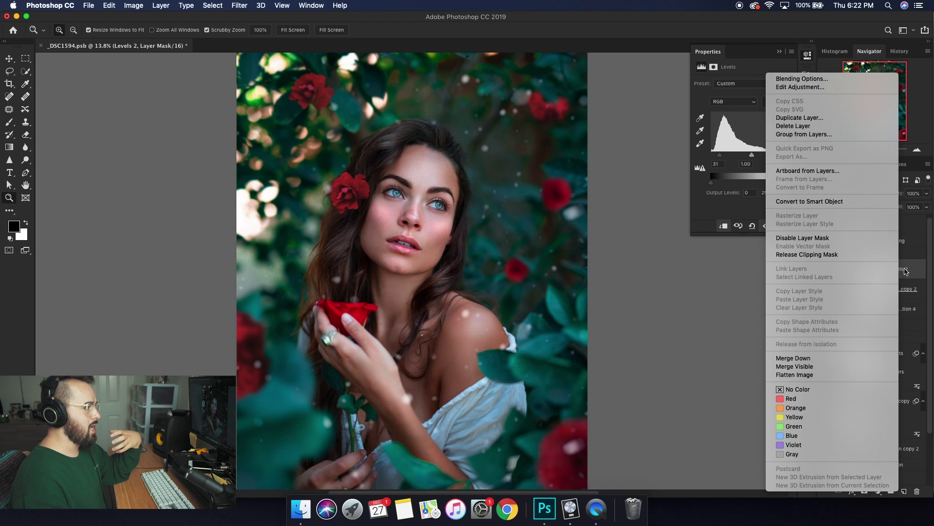
{"action": "left_click", "coordinate": [912, 269]}
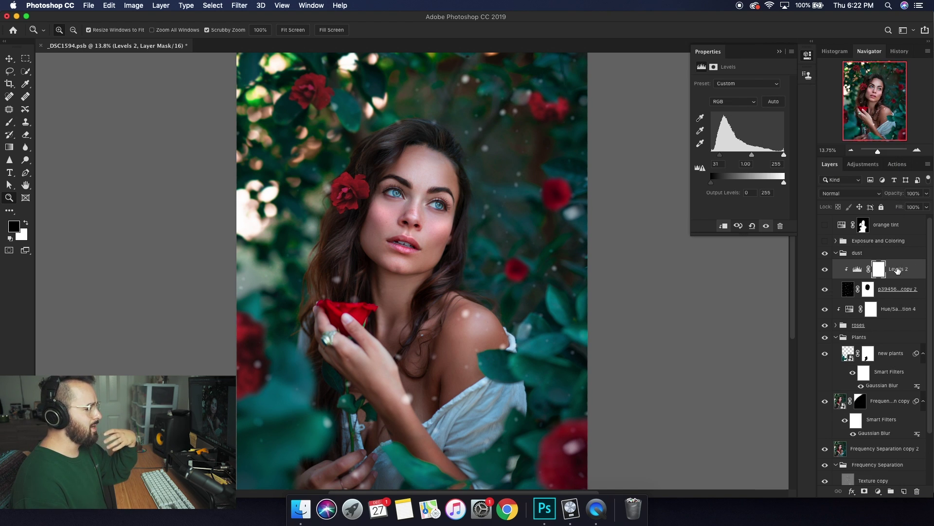
Step: Toggle the dust and roses layers off and back on to compare their effect
{"action": "left_click", "coordinate": [825, 254]}
{"action": "left_click", "coordinate": [825, 253]}
{"action": "left_click", "coordinate": [824, 325]}
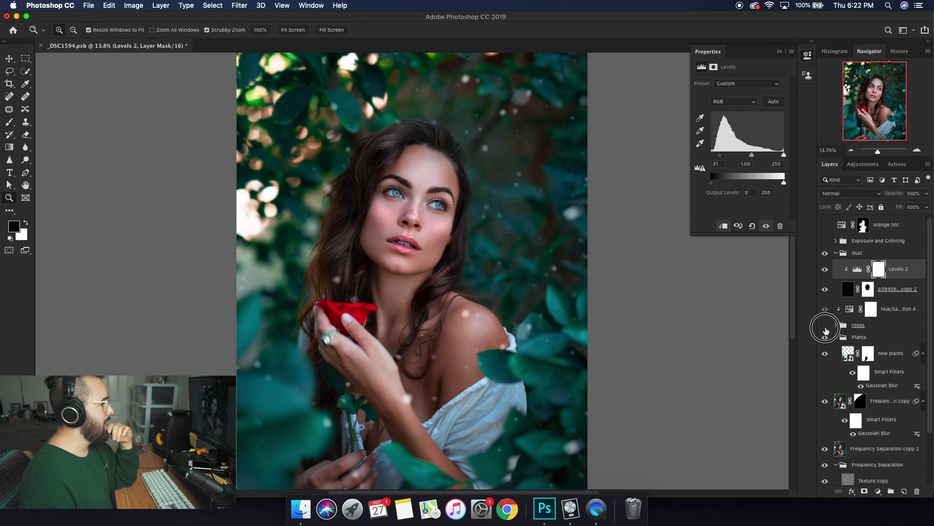
{"action": "left_click", "coordinate": [825, 328]}
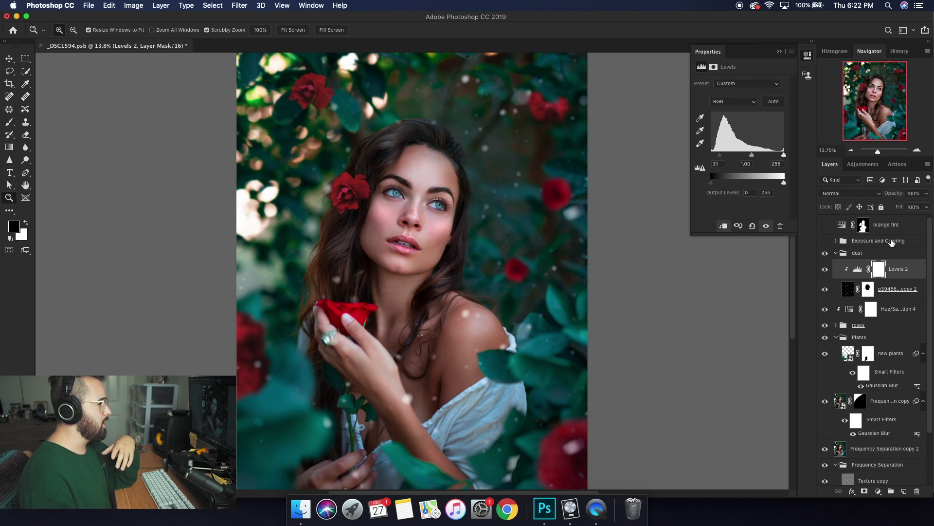
Step: Switch on the Exposure and Coloring group and its Selective Color 1 adjustment for stronger teal
{"action": "left_click", "coordinate": [836, 241]}
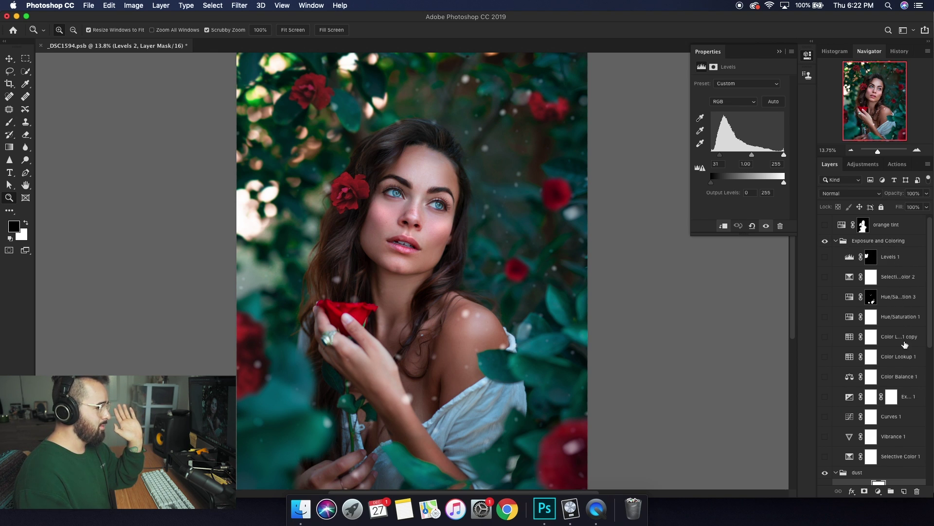
{"action": "scroll", "coordinate": [927, 325], "scroll_direction": "down", "scroll_amount": 1}
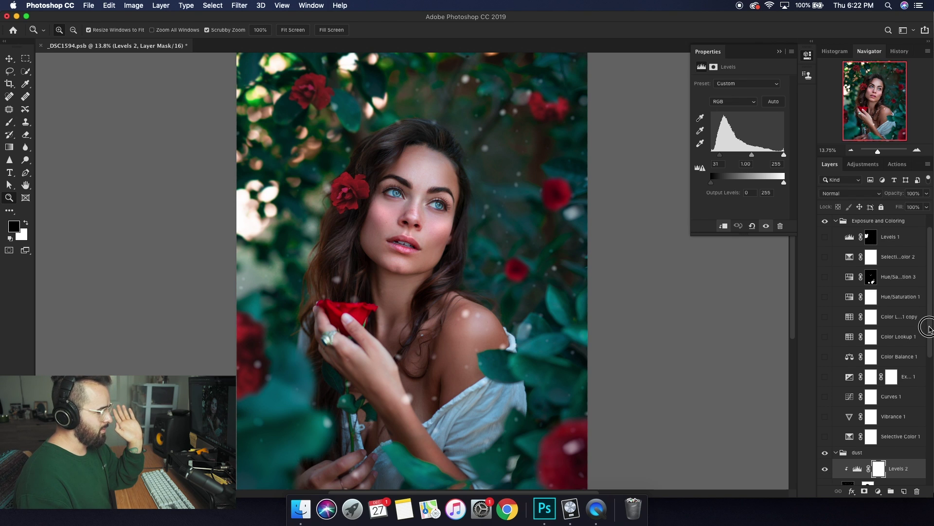
{"action": "left_click", "coordinate": [825, 437]}
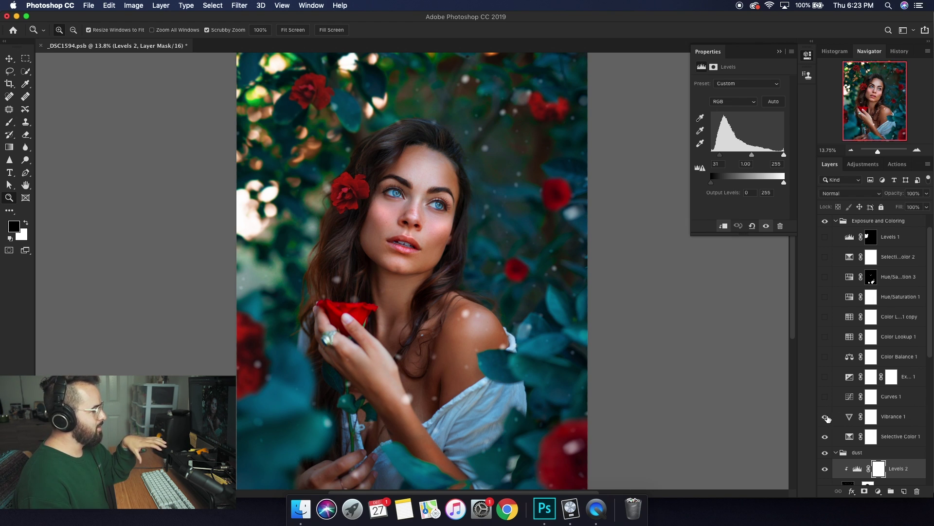
{"action": "left_click", "coordinate": [854, 417]}
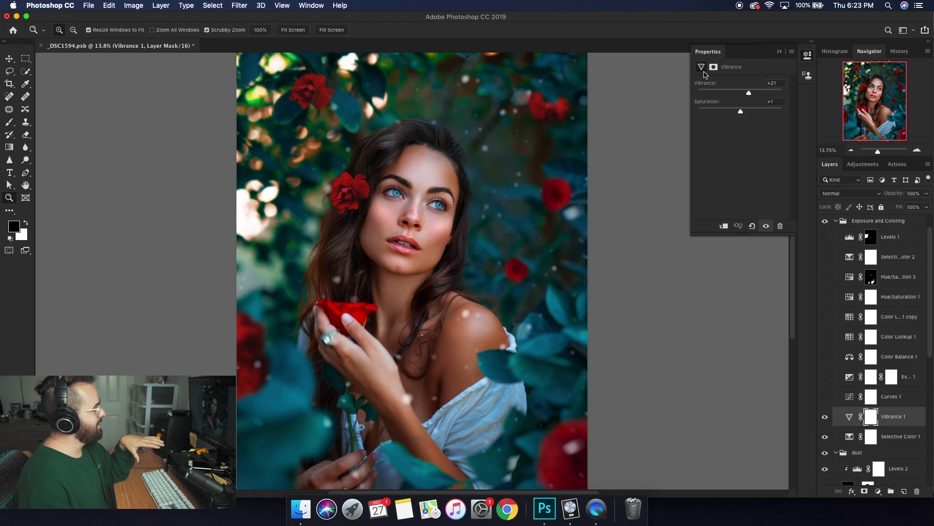
{"action": "left_click", "coordinate": [853, 437]}
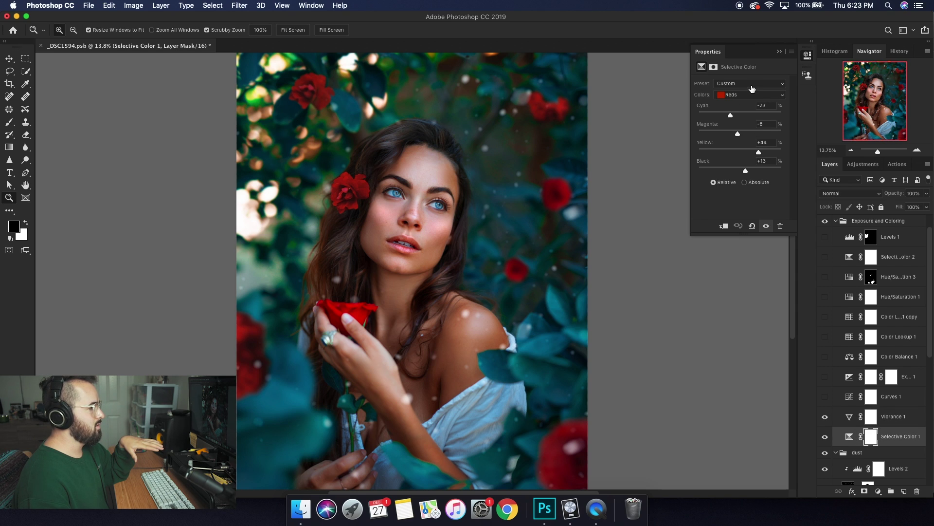
{"action": "left_click", "coordinate": [728, 113]}
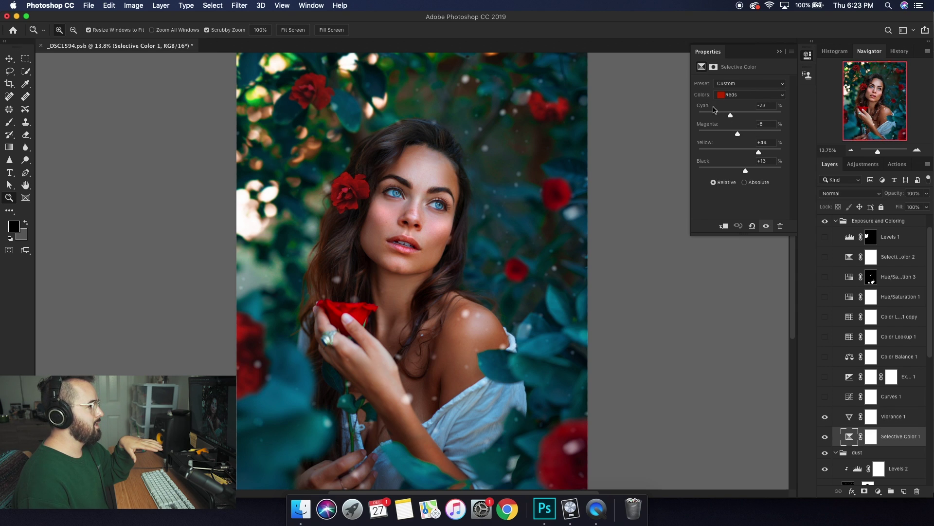
{"action": "left_click", "coordinate": [757, 96]}
{"action": "left_click", "coordinate": [753, 96]}
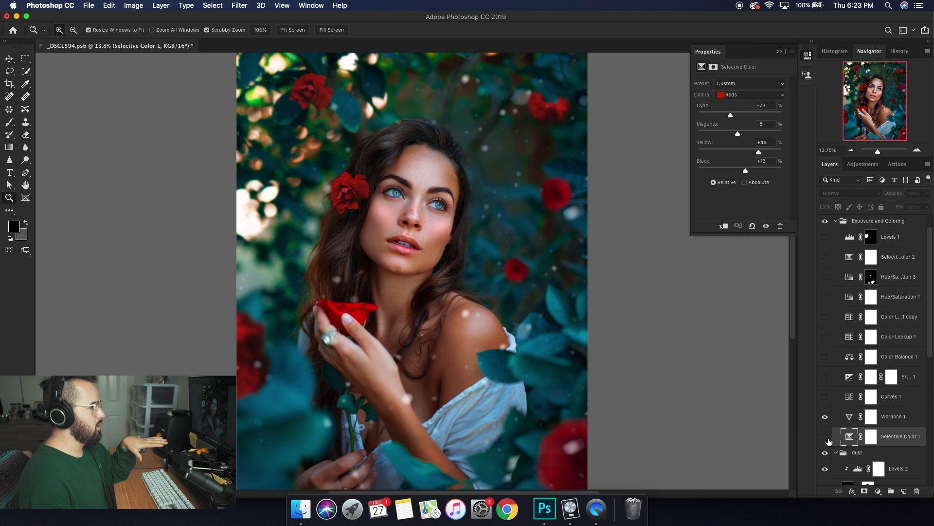
{"action": "left_click", "coordinate": [826, 437]}
{"action": "left_click", "coordinate": [826, 437]}
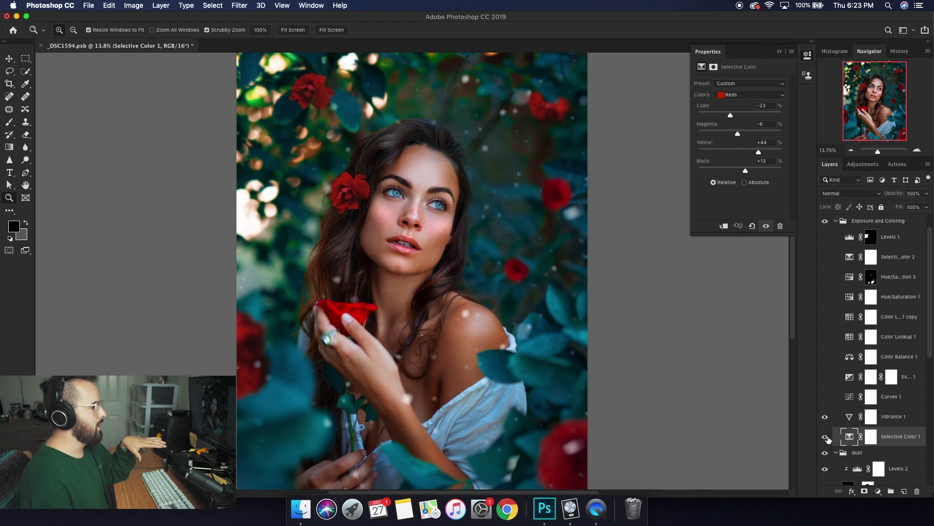
{"action": "left_click", "coordinate": [825, 437]}
{"action": "left_click", "coordinate": [826, 437]}
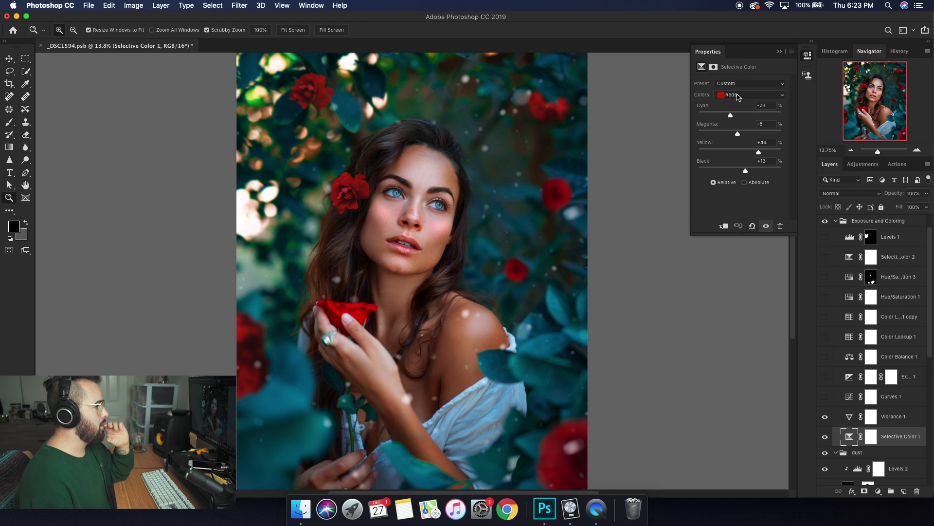
{"action": "left_click", "coordinate": [738, 96]}
{"action": "left_click", "coordinate": [710, 119]}
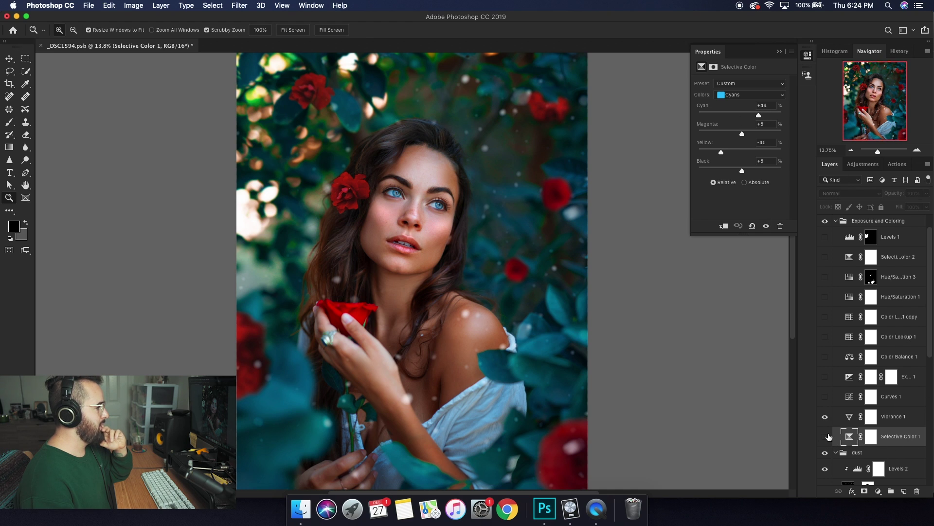
{"action": "left_click", "coordinate": [763, 97]}
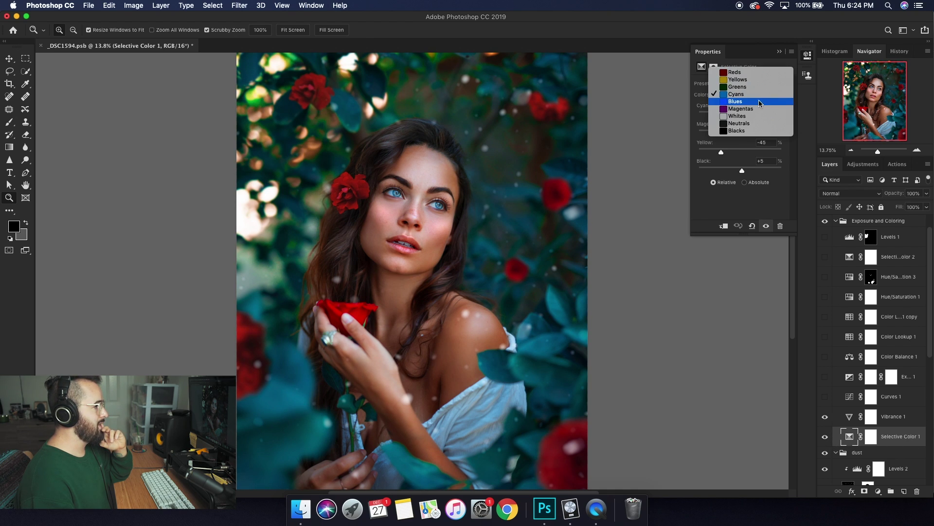
{"action": "left_click", "coordinate": [759, 101]}
{"action": "left_click", "coordinate": [825, 437]}
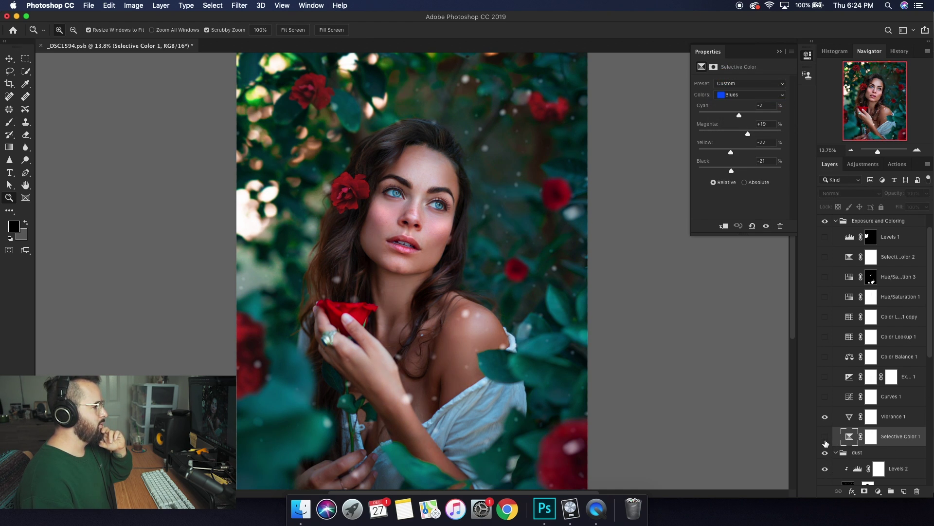
{"action": "left_click", "coordinate": [765, 95]}
{"action": "left_click", "coordinate": [758, 80]}
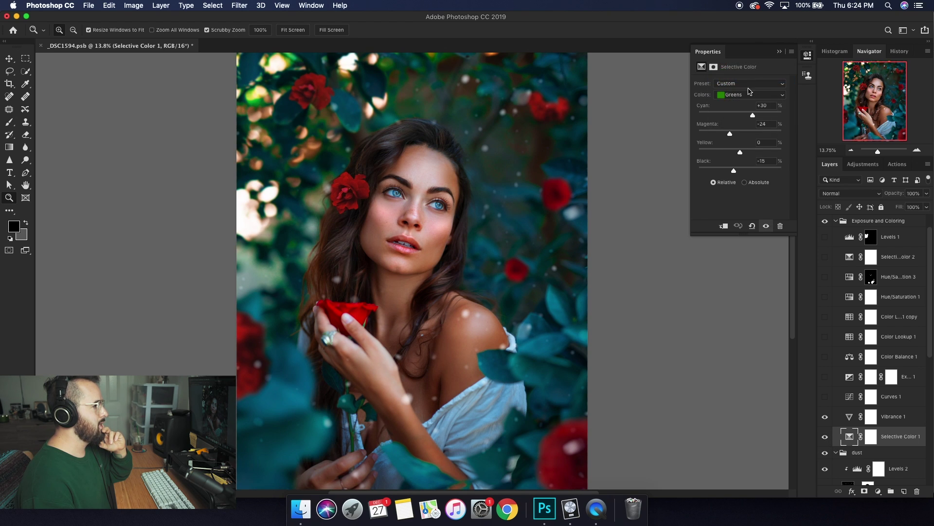
{"action": "left_click", "coordinate": [757, 96]}
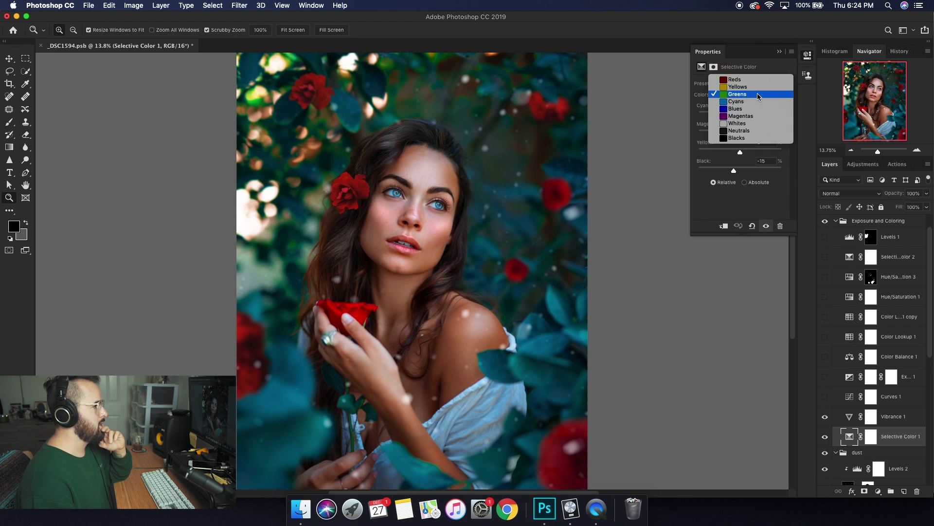
{"action": "left_click", "coordinate": [756, 86]}
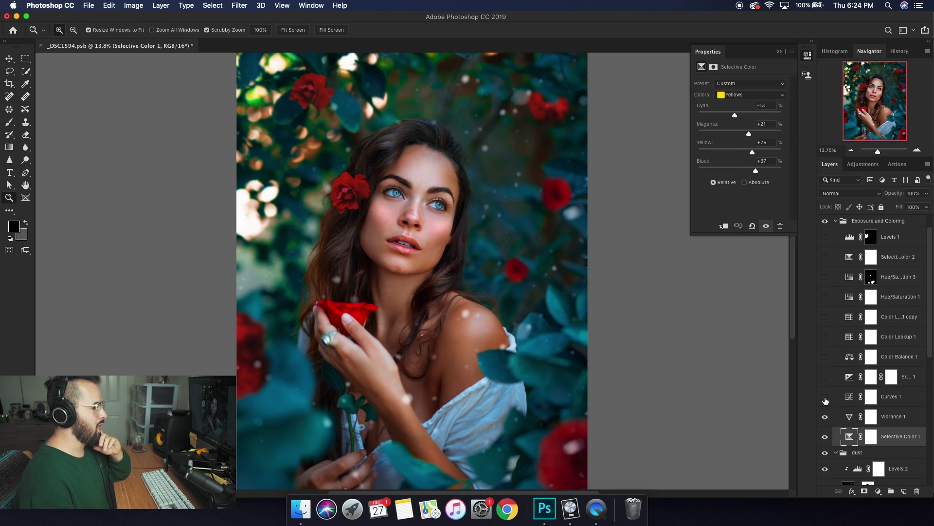
Step: Turn on Curves 1 and Exposure 1 to brighten the face, comparing Curves on and off
{"action": "left_click", "coordinate": [848, 396]}
{"action": "left_click", "coordinate": [825, 396]}
{"action": "left_click", "coordinate": [825, 396]}
{"action": "left_click", "coordinate": [825, 396]}
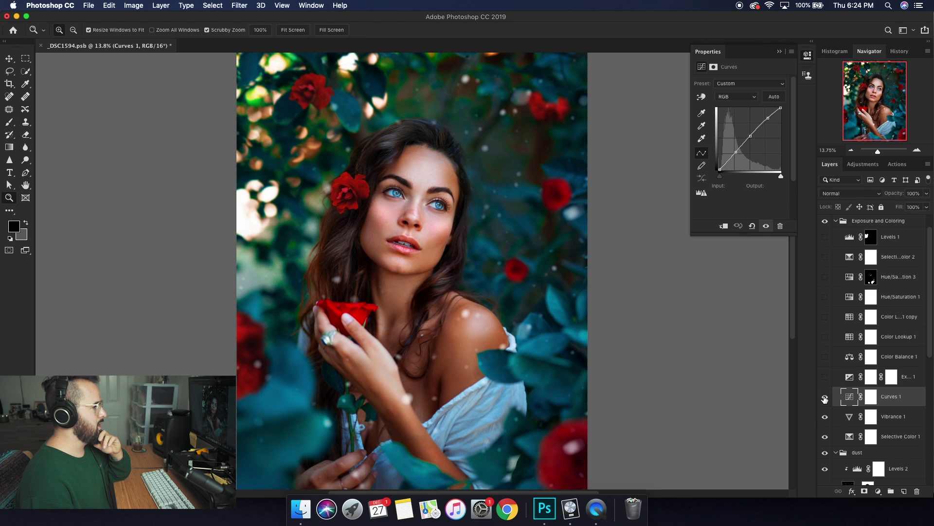
{"action": "left_click", "coordinate": [825, 397]}
{"action": "left_click", "coordinate": [824, 397]}
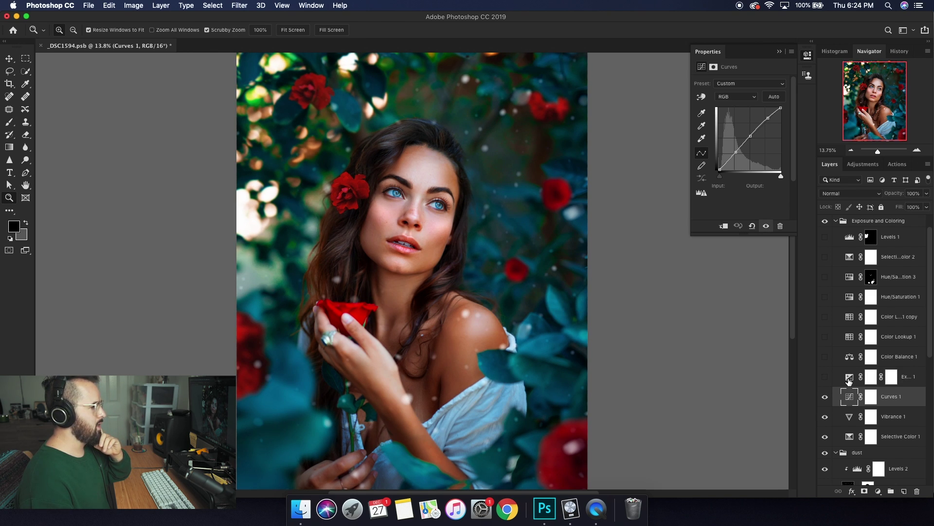
{"action": "left_click", "coordinate": [850, 378]}
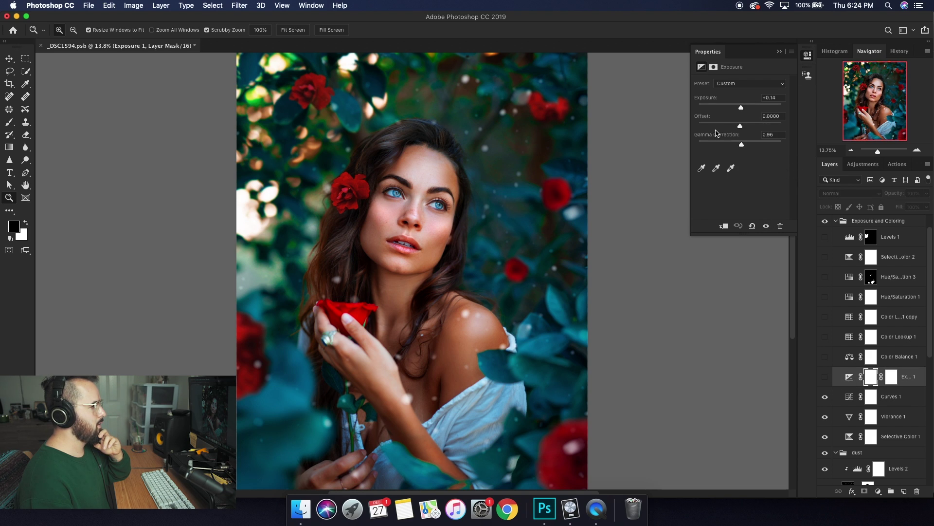
{"action": "left_click", "coordinate": [825, 377]}
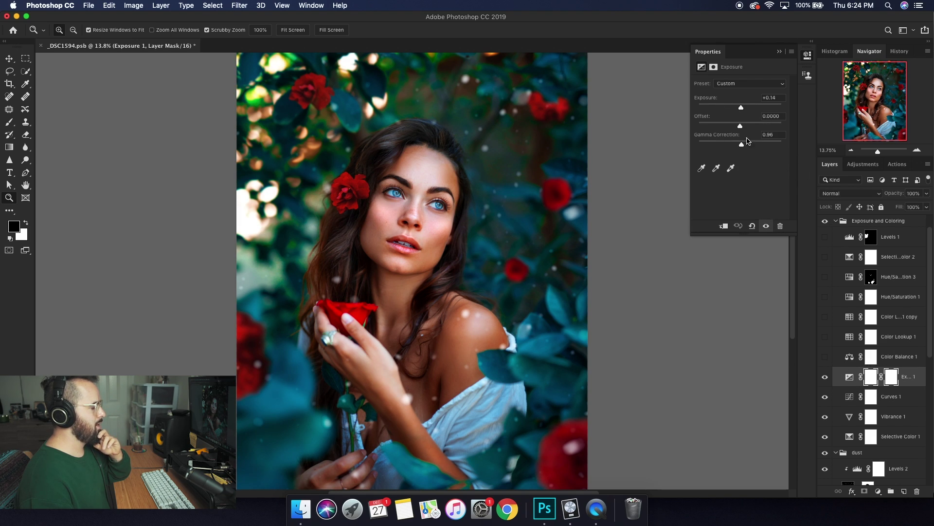
Step: Try Color Balance 1 on and off, then delete that layer
{"action": "left_click", "coordinate": [826, 360]}
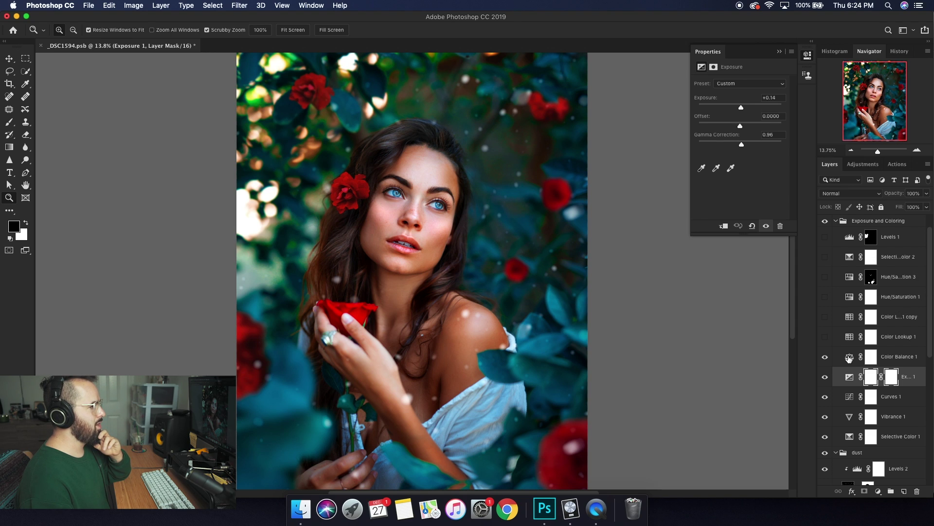
{"action": "left_click", "coordinate": [849, 357]}
{"action": "left_click", "coordinate": [829, 358]}
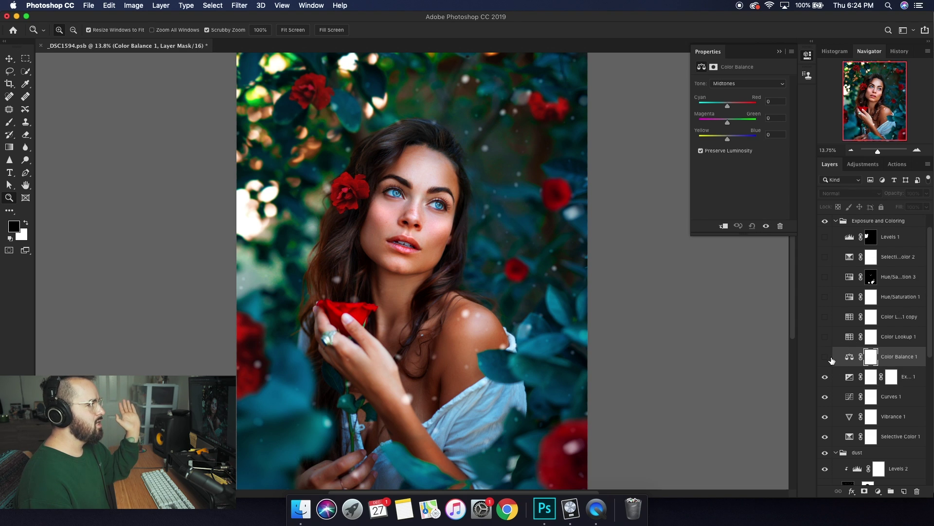
{"action": "left_click", "coordinate": [830, 359]}
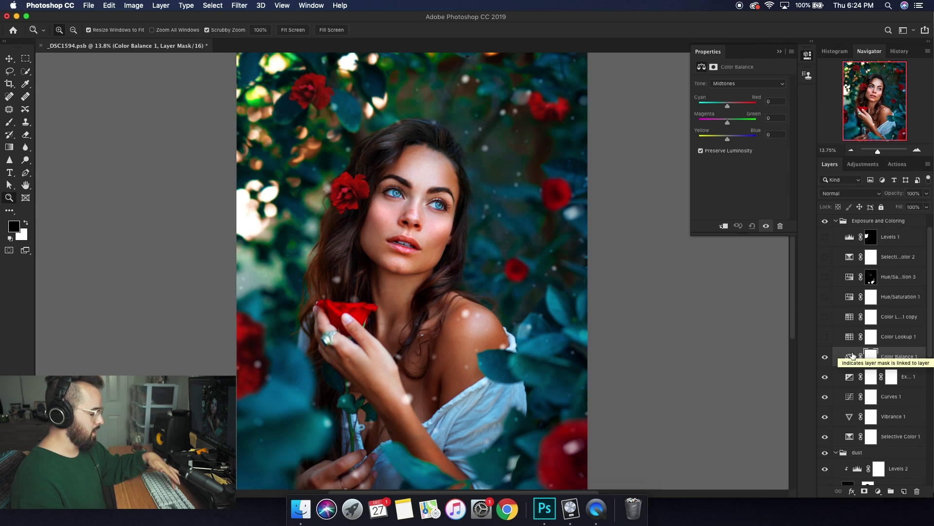
{"action": "key", "text": "Delete"}
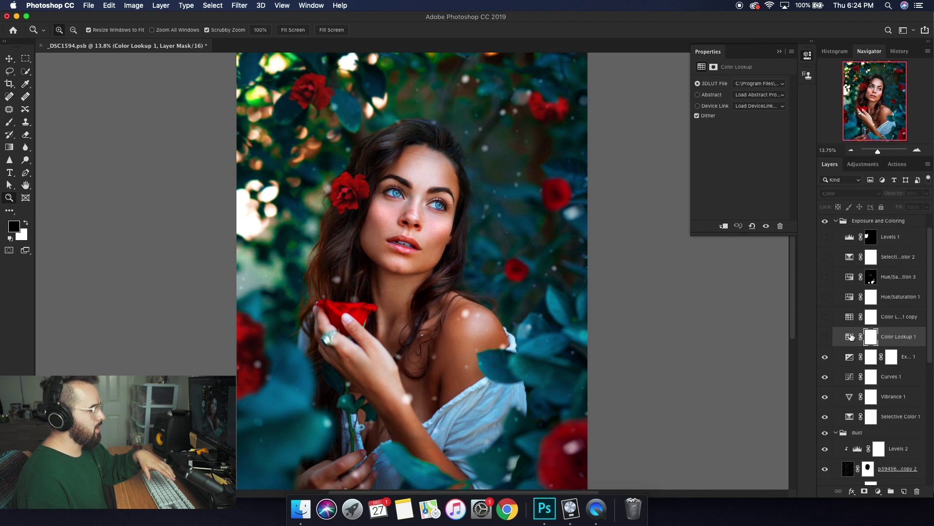
Step: Turn on Color Lookup 1, keeping the 2Strip.look table and Color blend mode
{"action": "left_click", "coordinate": [825, 337]}
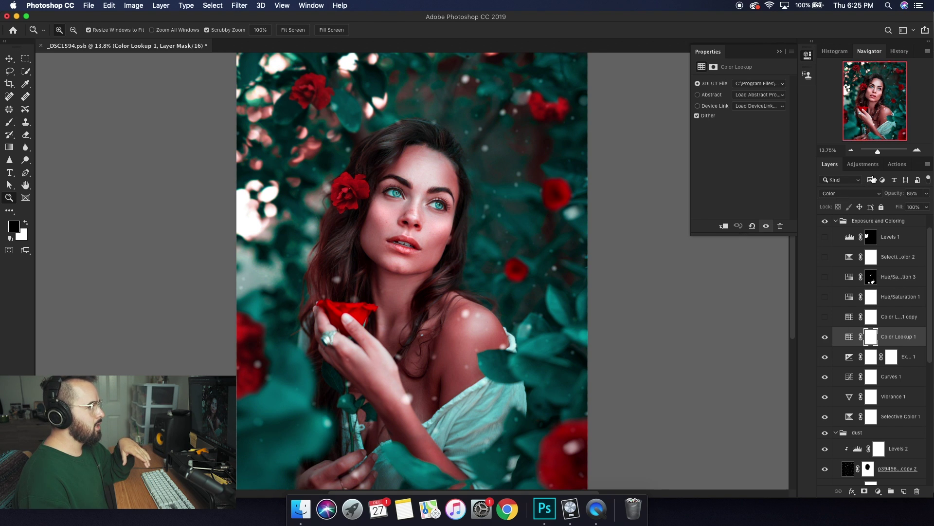
{"action": "left_click", "coordinate": [759, 83]}
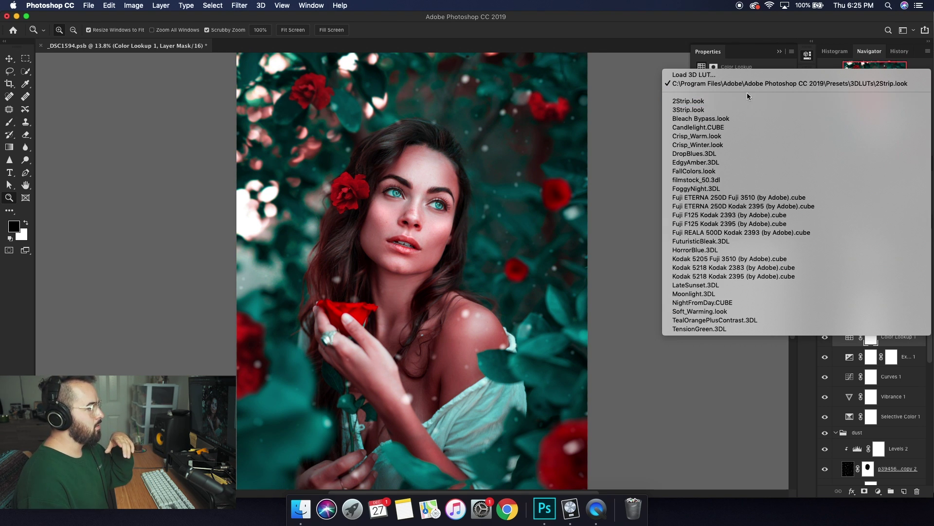
{"action": "left_click", "coordinate": [745, 102]}
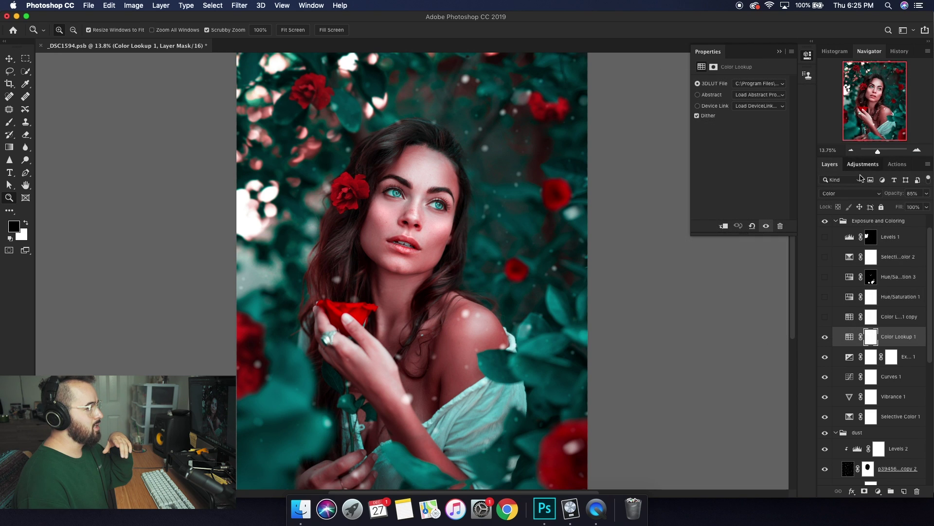
{"action": "left_click", "coordinate": [863, 164]}
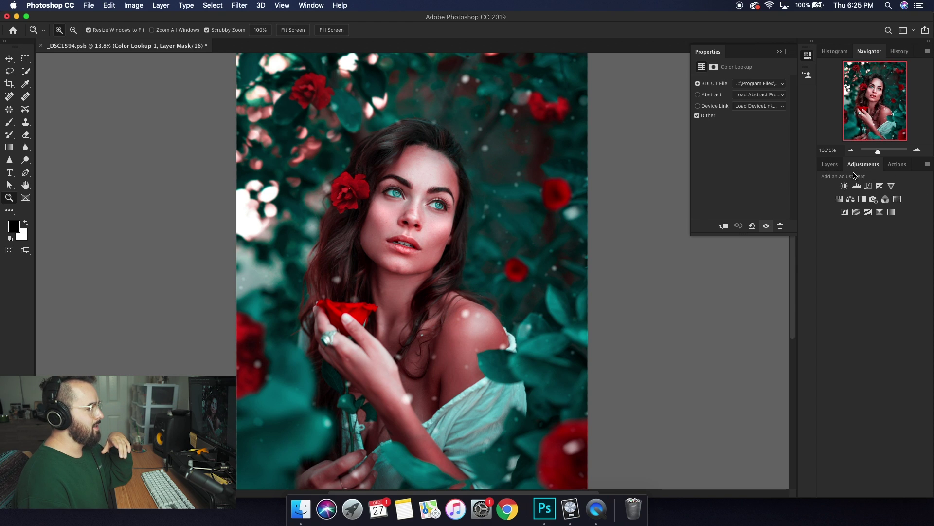
{"action": "left_click", "coordinate": [830, 165]}
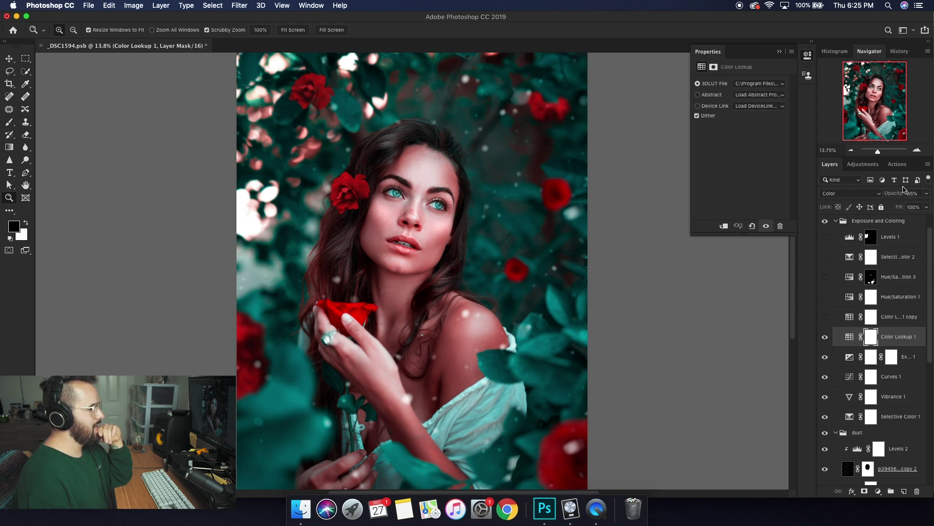
{"action": "left_click", "coordinate": [853, 194]}
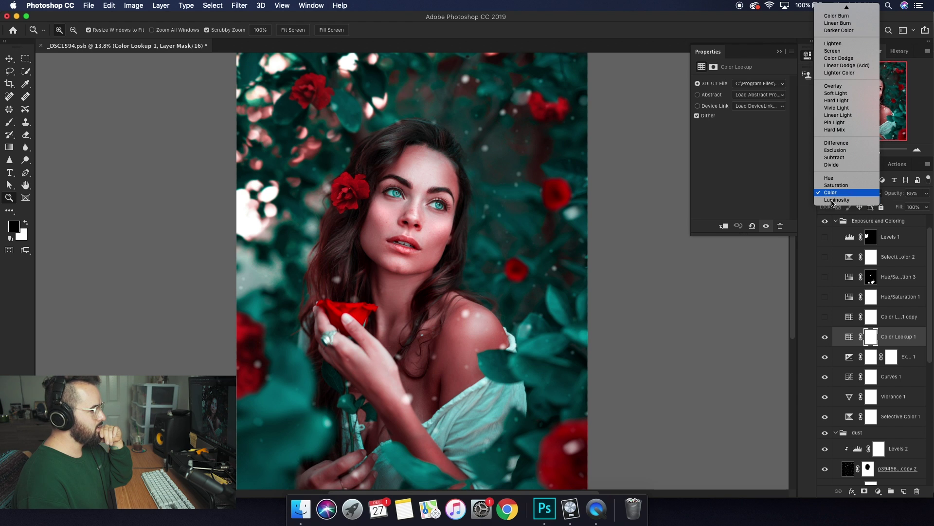
{"action": "left_click", "coordinate": [759, 271]}
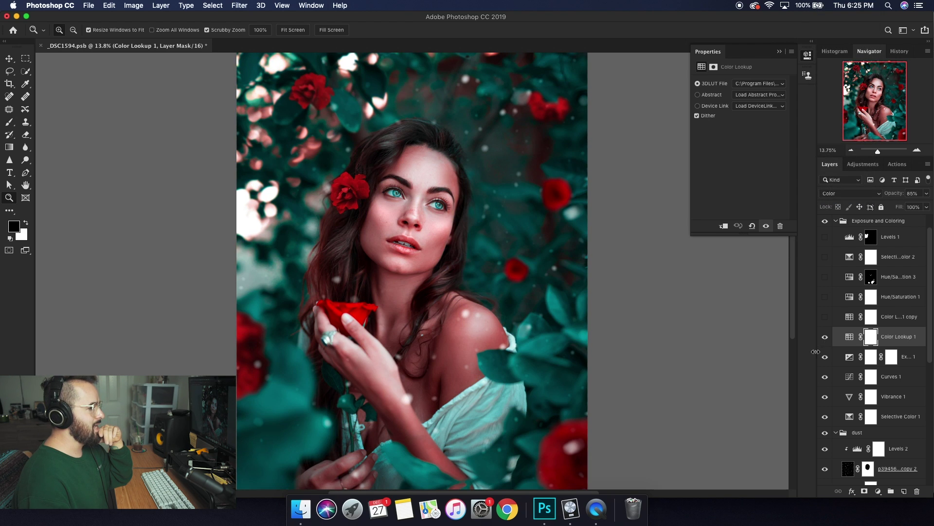
Step: Turn on the Color Lookup 1 copy layer as well
{"action": "left_click", "coordinate": [842, 323]}
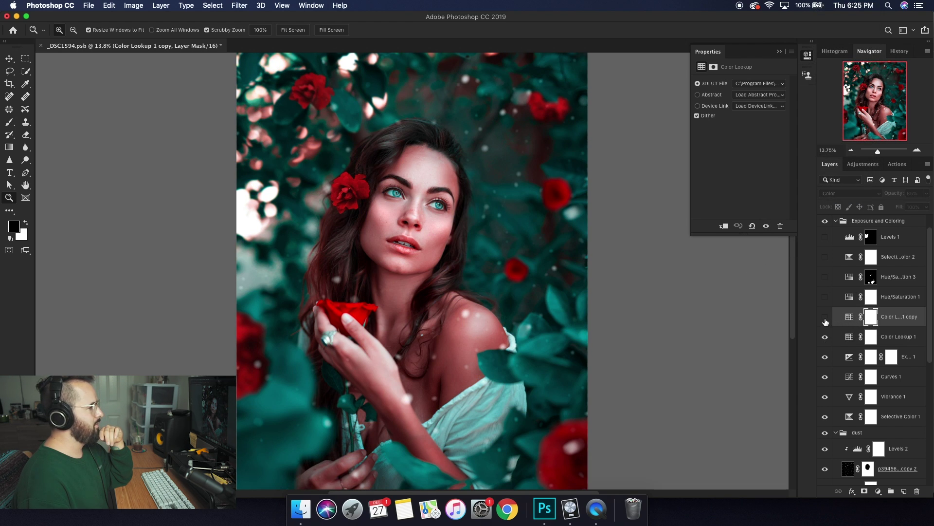
{"action": "left_click", "coordinate": [825, 319]}
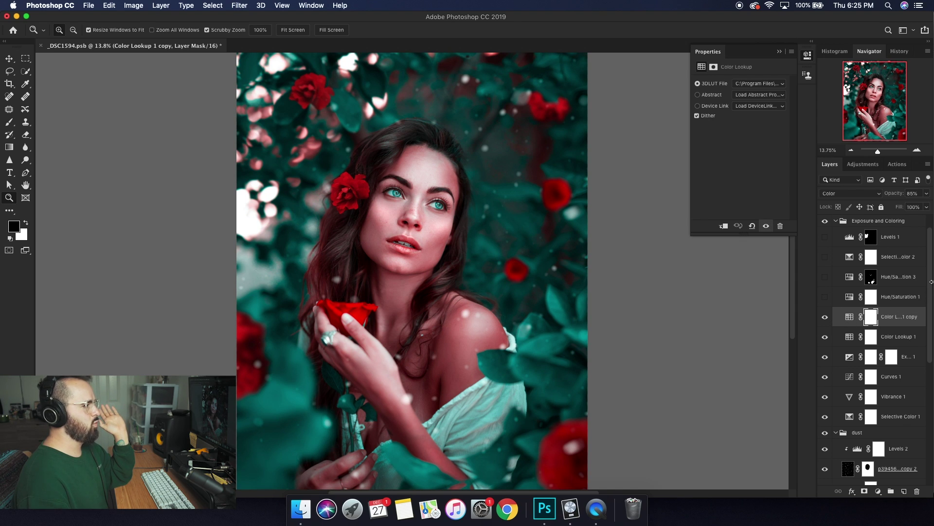
{"action": "left_click_drag", "start_coordinate": [930, 269], "coordinate": [930, 259]}
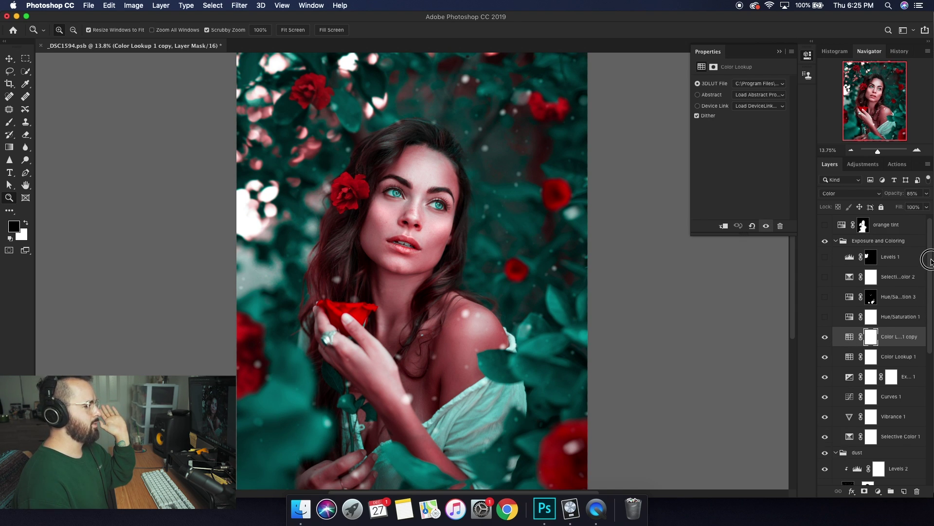
Step: Turn on Hue/Saturation 1 and show its Cyans settings (saturation -19, lightness -13)
{"action": "left_click", "coordinate": [849, 317]}
{"action": "left_click", "coordinate": [826, 316]}
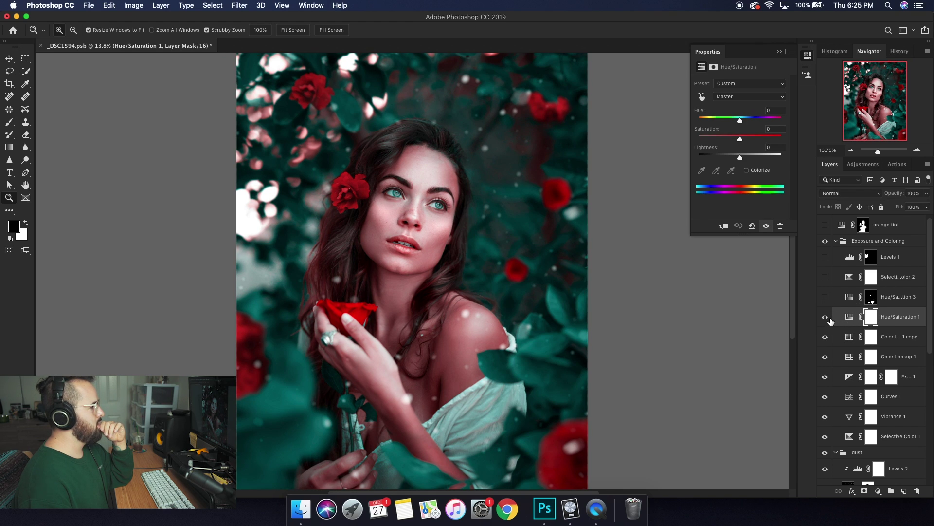
{"action": "left_click", "coordinate": [849, 316]}
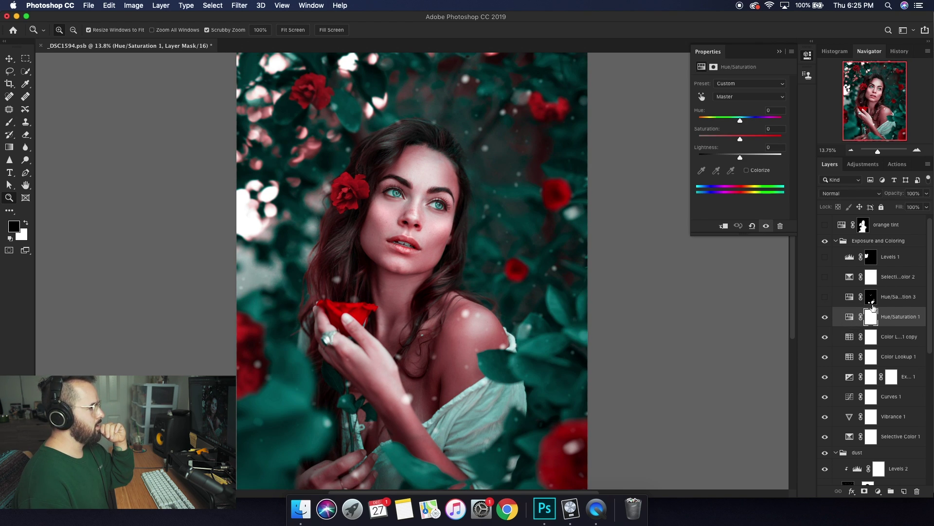
{"action": "left_click", "coordinate": [739, 98]}
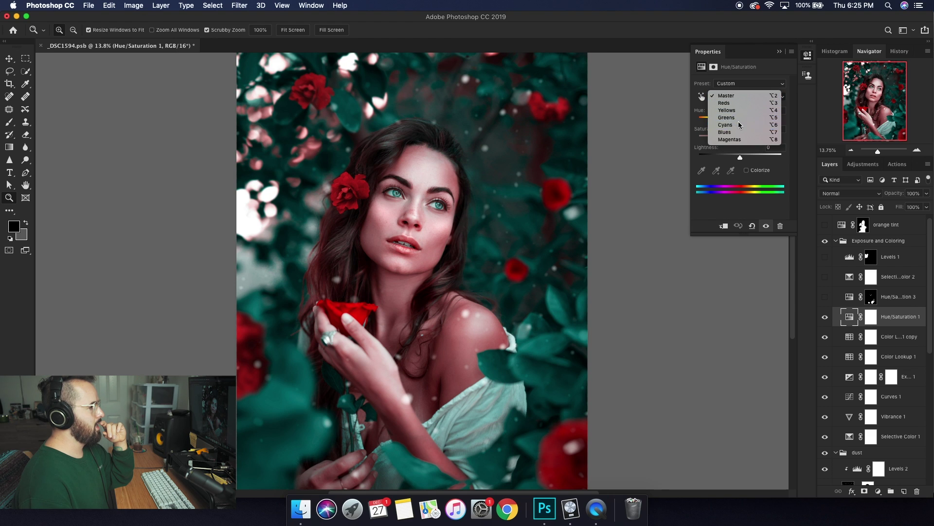
{"action": "left_click", "coordinate": [742, 117]}
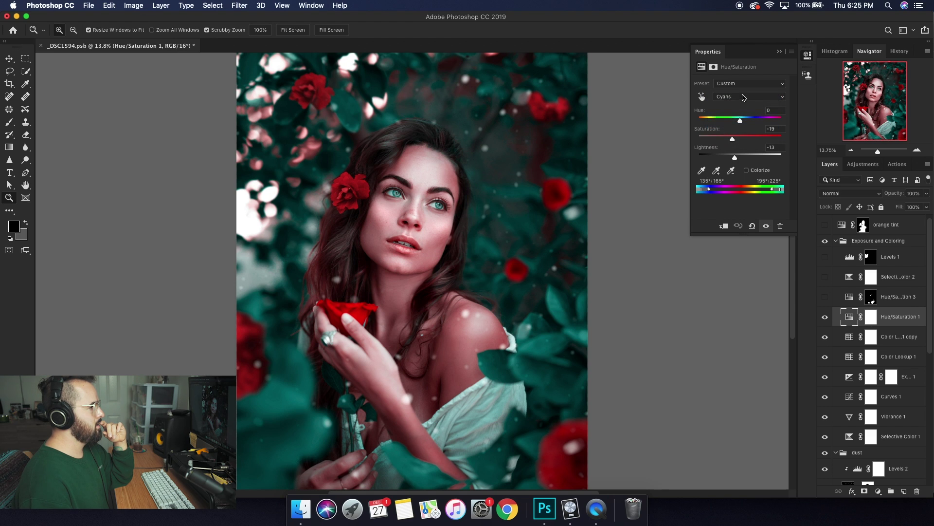
Step: Toggle Hue/Saturation 1 off and on to compare, leaving it visible
{"action": "left_click", "coordinate": [826, 317]}
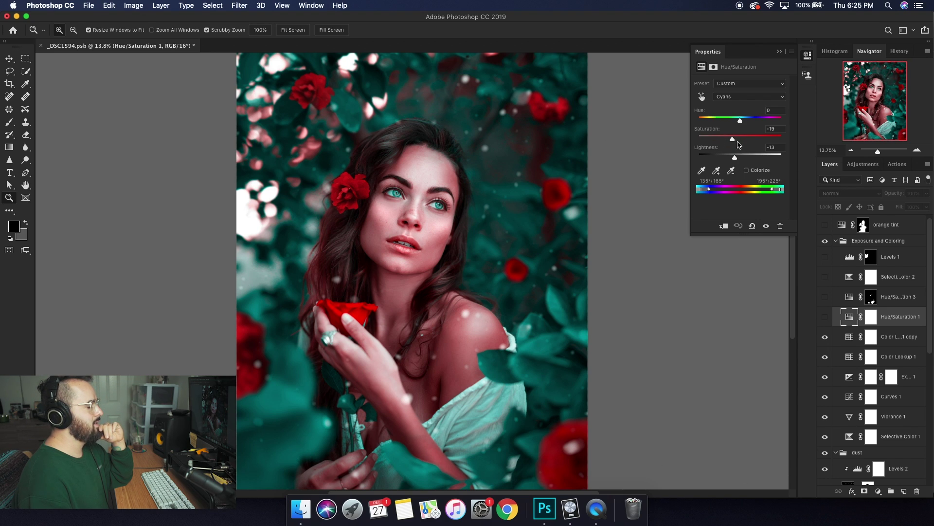
{"action": "left_click", "coordinate": [826, 317]}
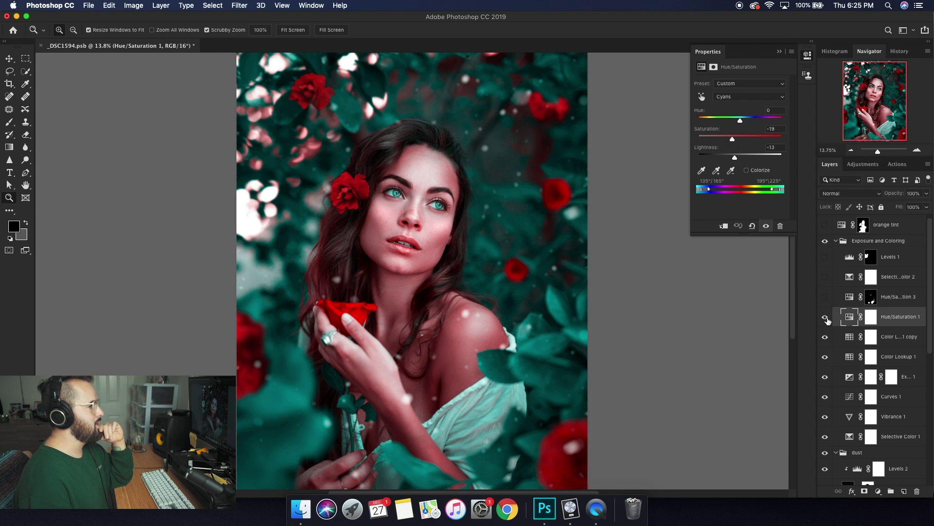
{"action": "left_click", "coordinate": [827, 318]}
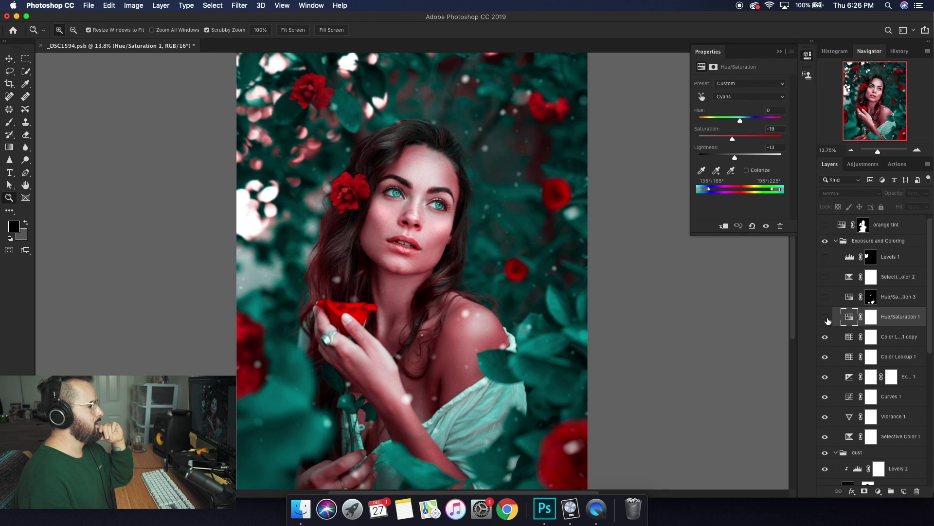
{"action": "left_click", "coordinate": [826, 317]}
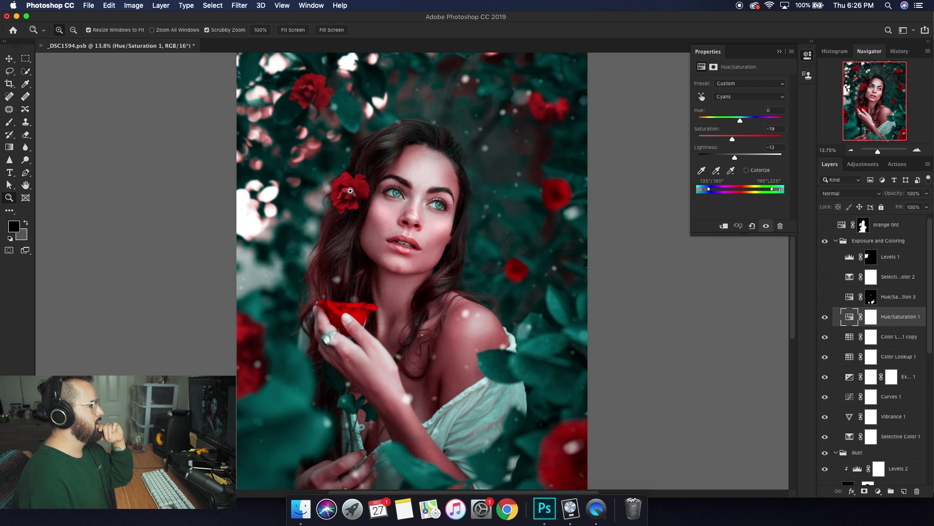
Step: Turn on Hue/Saturation 3 and compare the zoomed-in shoulder and dress with it on and off
{"action": "left_click", "coordinate": [897, 303]}
{"action": "left_click", "coordinate": [825, 298]}
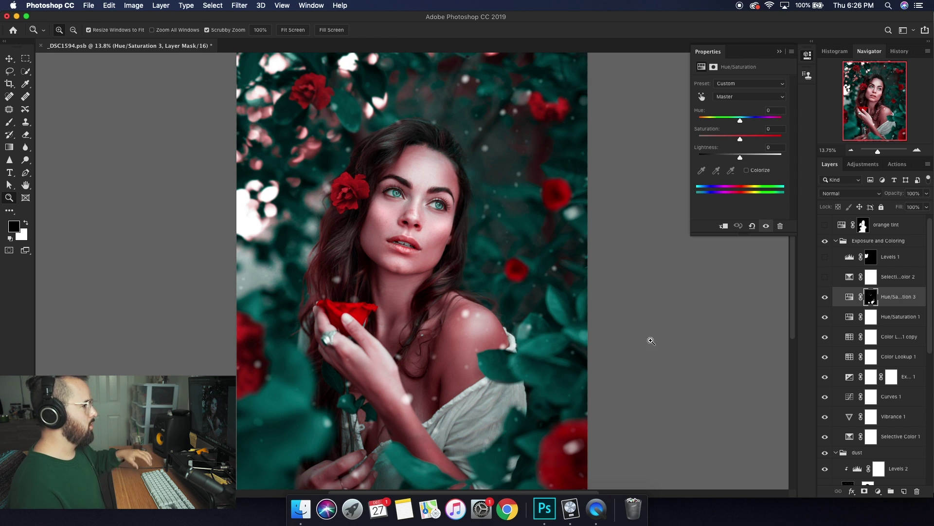
{"action": "left_click", "coordinate": [478, 415]}
{"action": "left_click_drag", "start_coordinate": [478, 415], "coordinate": [760, 320]}
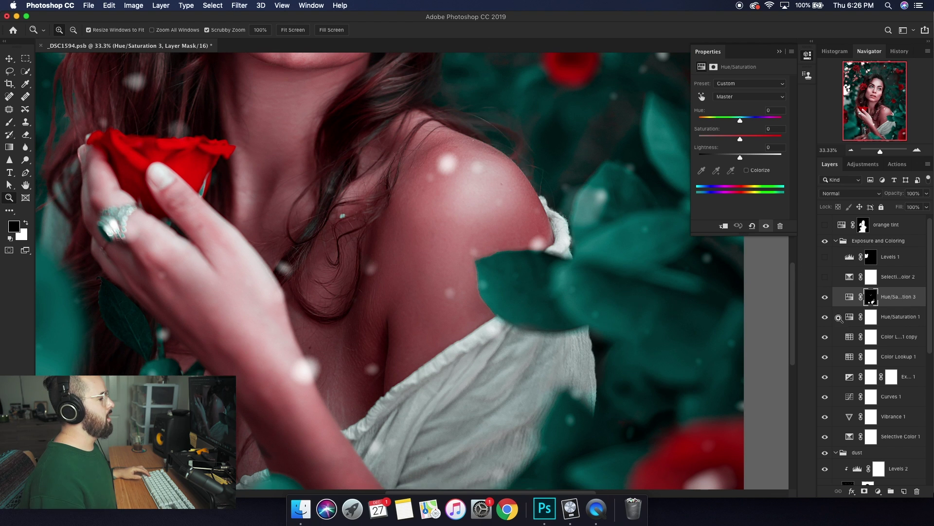
{"action": "scroll", "coordinate": [828, 246], "scroll_direction": "down", "scroll_amount": 2}
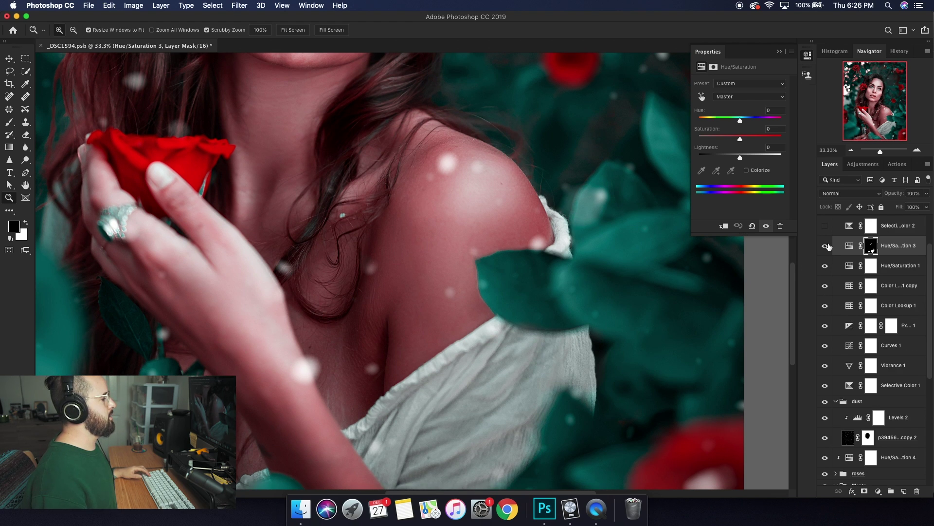
{"action": "left_click", "coordinate": [825, 246]}
{"action": "left_click", "coordinate": [824, 248]}
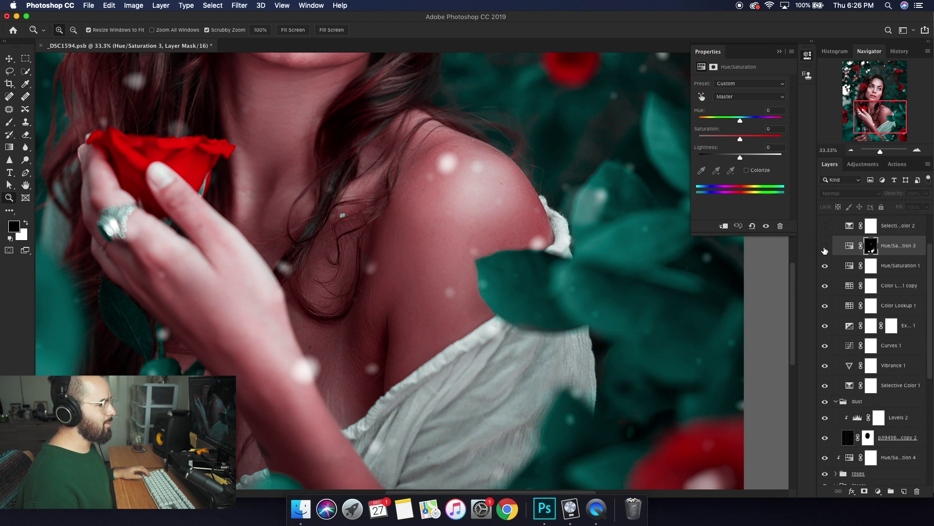
{"action": "left_click", "coordinate": [825, 249]}
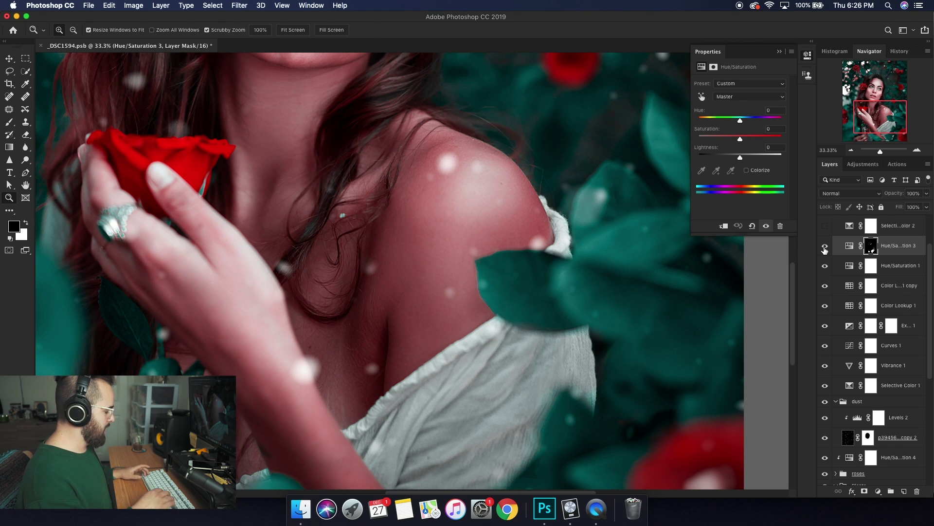
Step: Switch on Selective Color 2 and fit the whole photo on screen
{"action": "left_click", "coordinate": [825, 226]}
{"action": "key", "text": "super+0"}
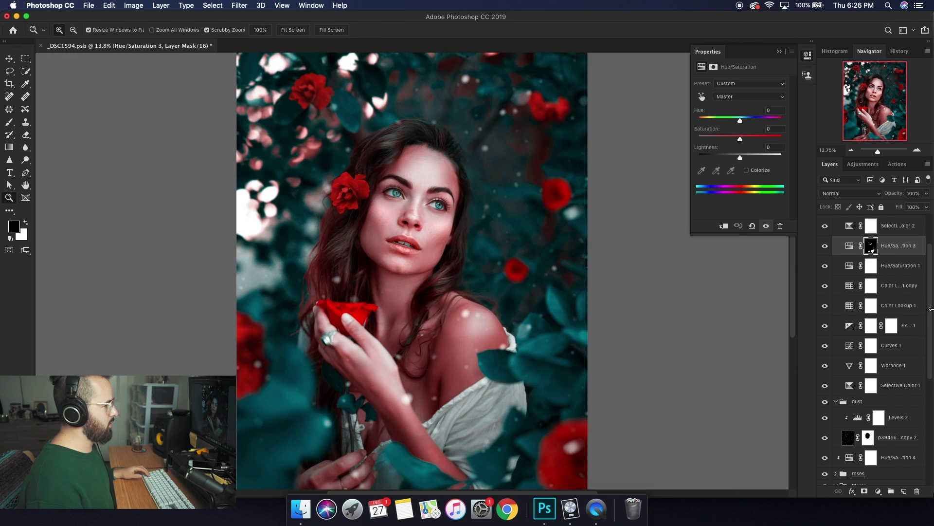
{"action": "scroll", "coordinate": [925, 287], "scroll_direction": "up", "scroll_amount": 2}
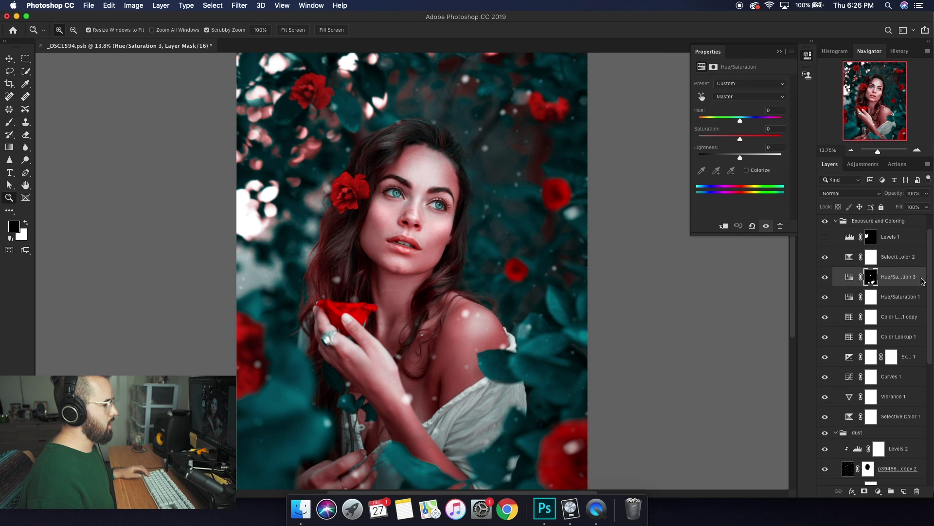
Step: Select Selective Color 2 and toggle it off and on to compare
{"action": "left_click", "coordinate": [905, 262]}
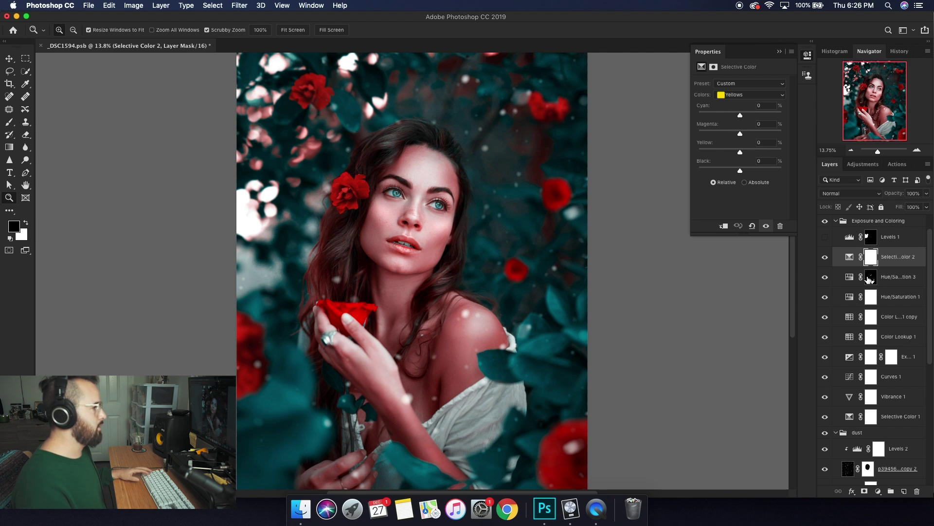
{"action": "left_click", "coordinate": [827, 258]}
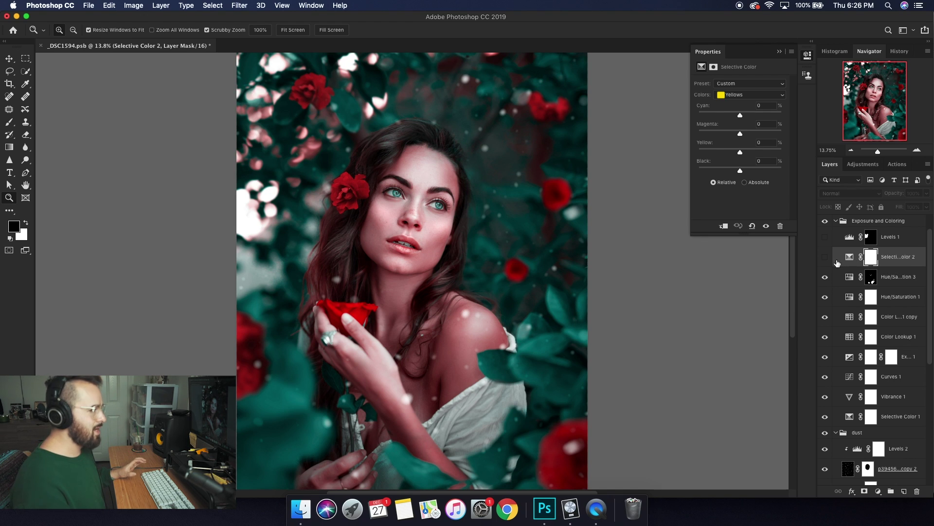
{"action": "left_click", "coordinate": [825, 257]}
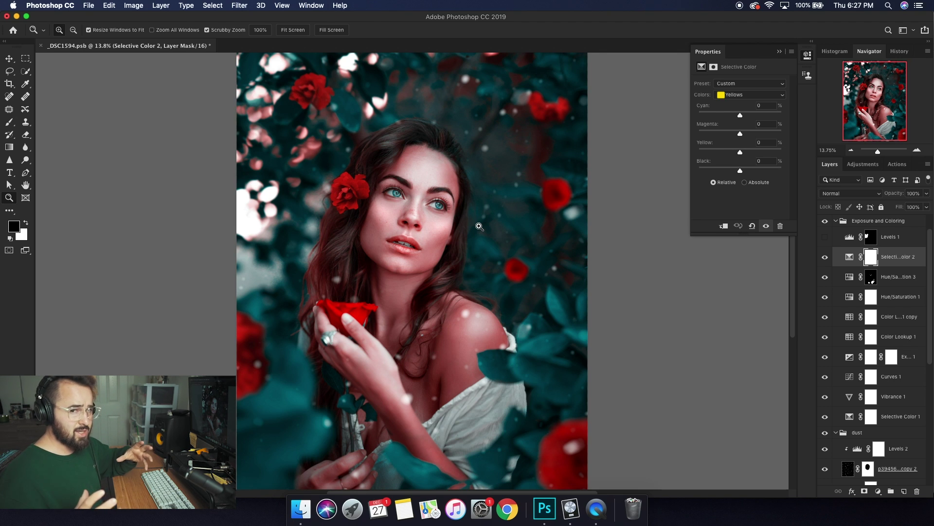
Step: Switch on Levels 1 to darken the left edge, rechecking Selective Color 2 alongside it
{"action": "left_click", "coordinate": [824, 237]}
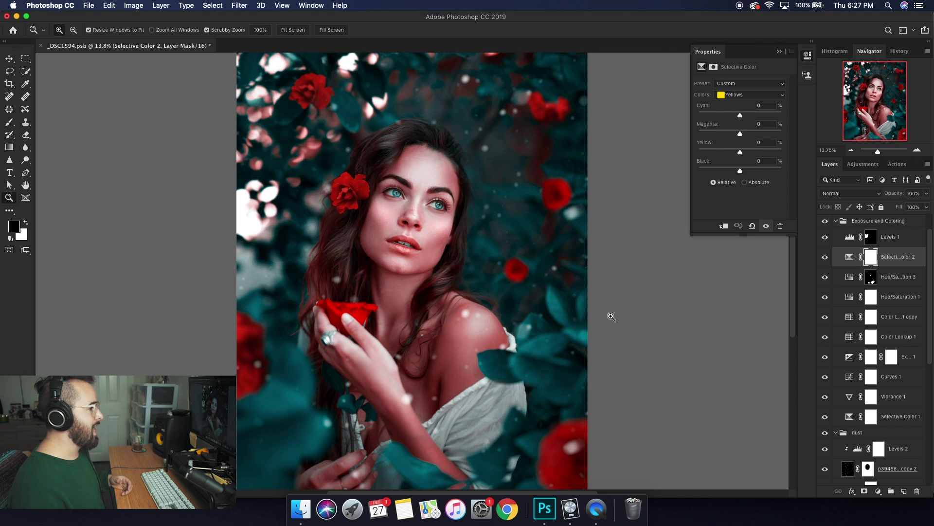
{"action": "left_click", "coordinate": [825, 258]}
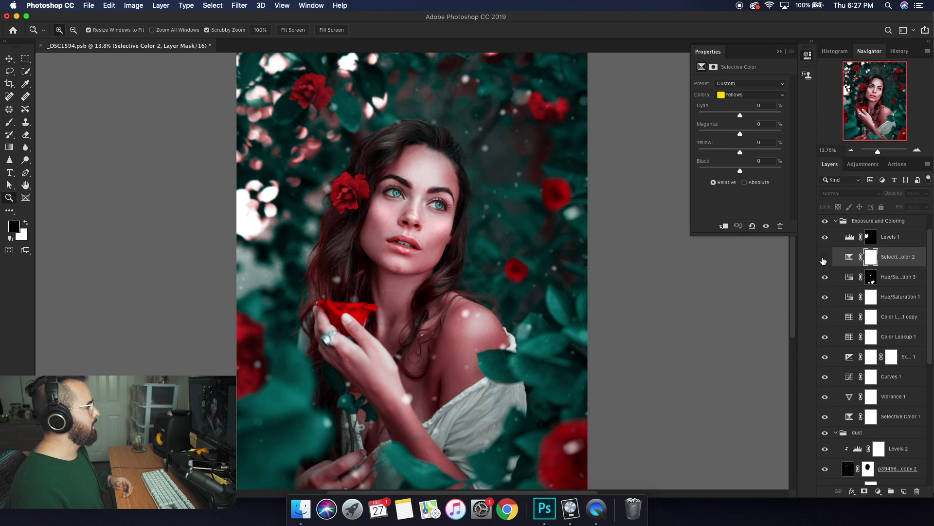
{"action": "left_click", "coordinate": [825, 257]}
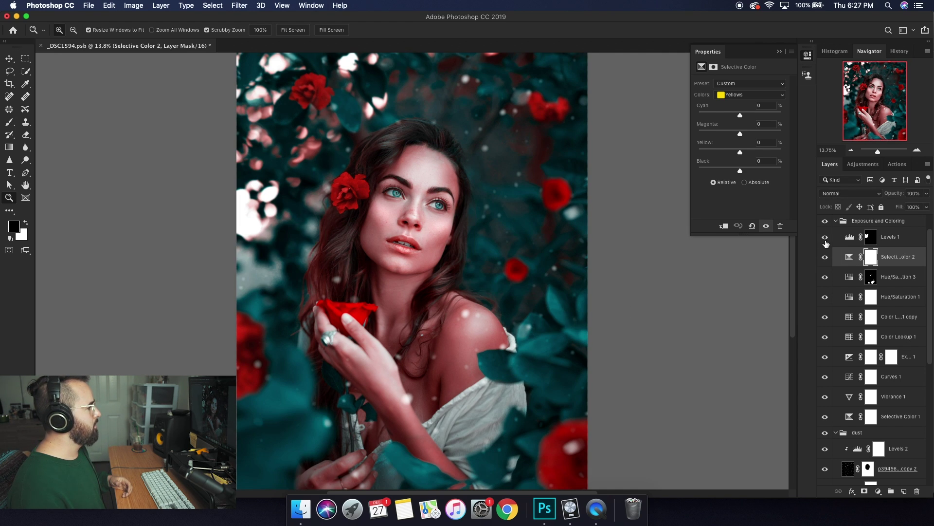
{"action": "left_click", "coordinate": [825, 237]}
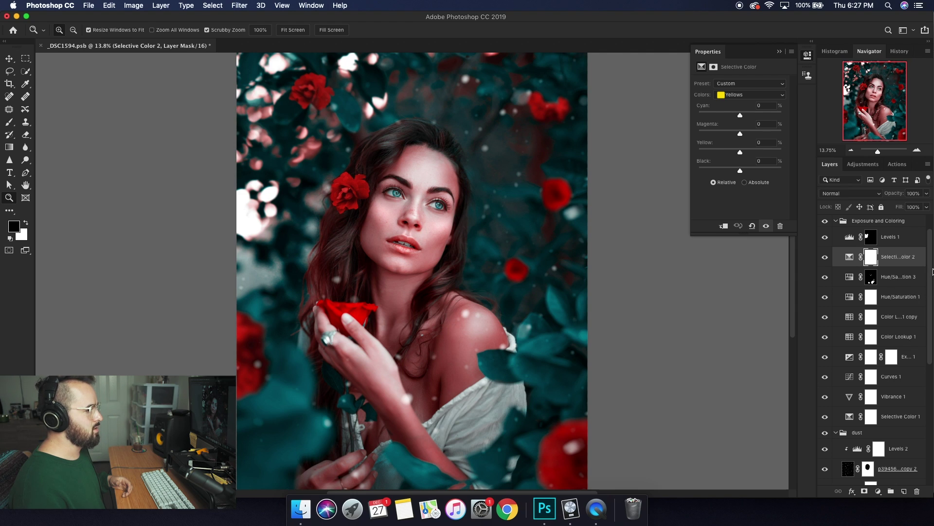
{"action": "scroll", "coordinate": [922, 263], "scroll_direction": "up", "scroll_amount": 1}
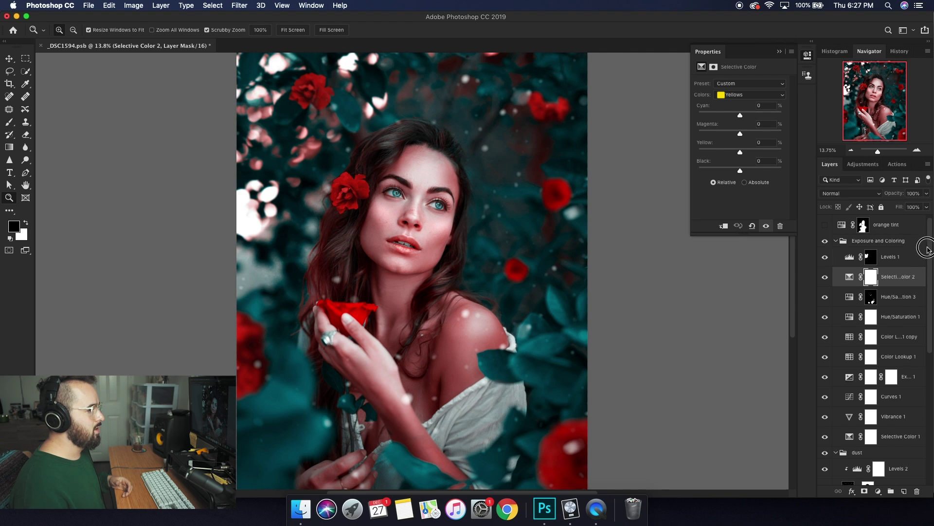
Step: Turn on the orange tint layer and show its Reds settings with hue +7
{"action": "left_click", "coordinate": [905, 225]}
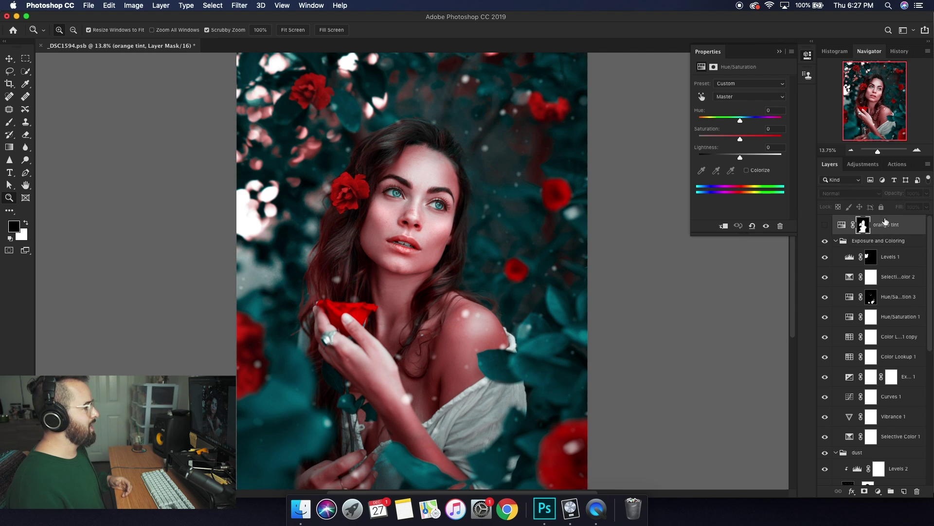
{"action": "left_click", "coordinate": [825, 226]}
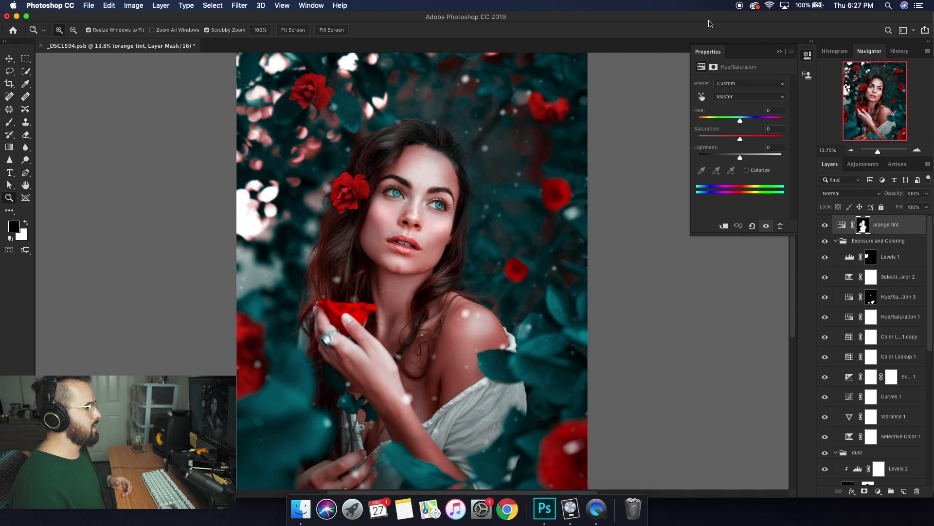
{"action": "left_click", "coordinate": [771, 97]}
{"action": "left_click", "coordinate": [759, 105]}
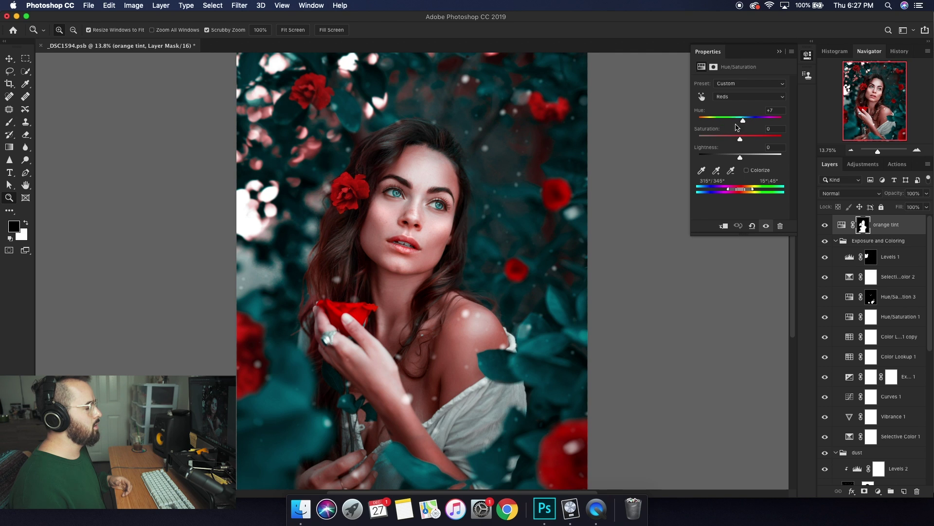
Step: Toggle the orange tint and the Exposure and Coloring group to compare the warmer skin
{"action": "left_click", "coordinate": [825, 228]}
{"action": "left_click", "coordinate": [825, 229]}
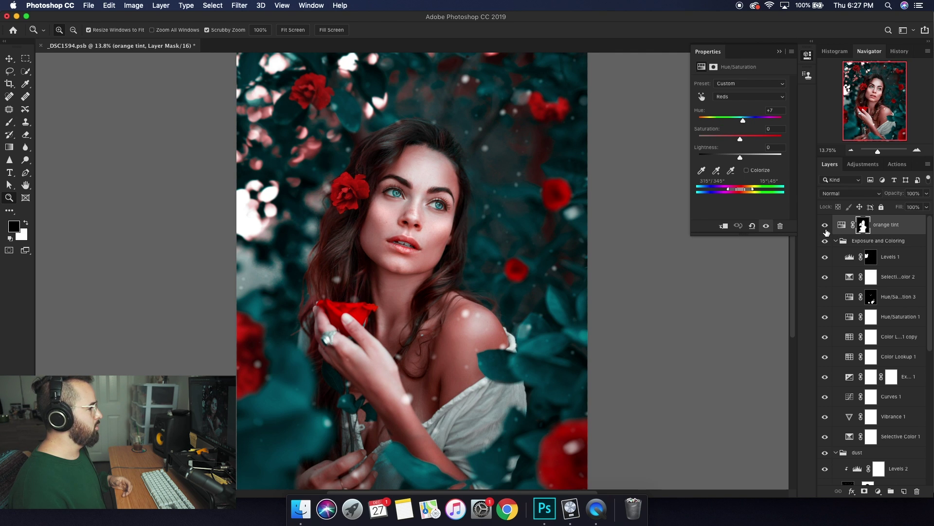
{"action": "left_click", "coordinate": [825, 241]}
{"action": "left_click", "coordinate": [825, 242]}
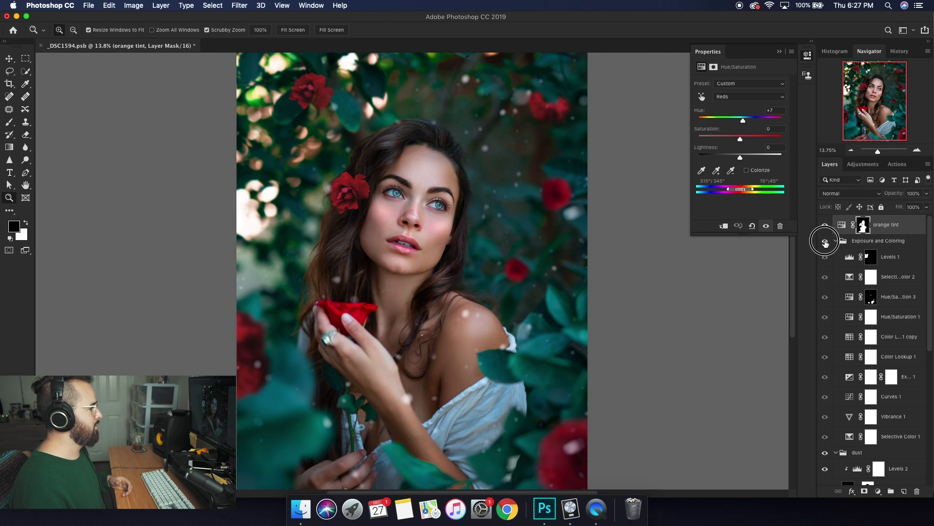
{"action": "left_click", "coordinate": [825, 242]}
{"action": "left_click", "coordinate": [825, 241]}
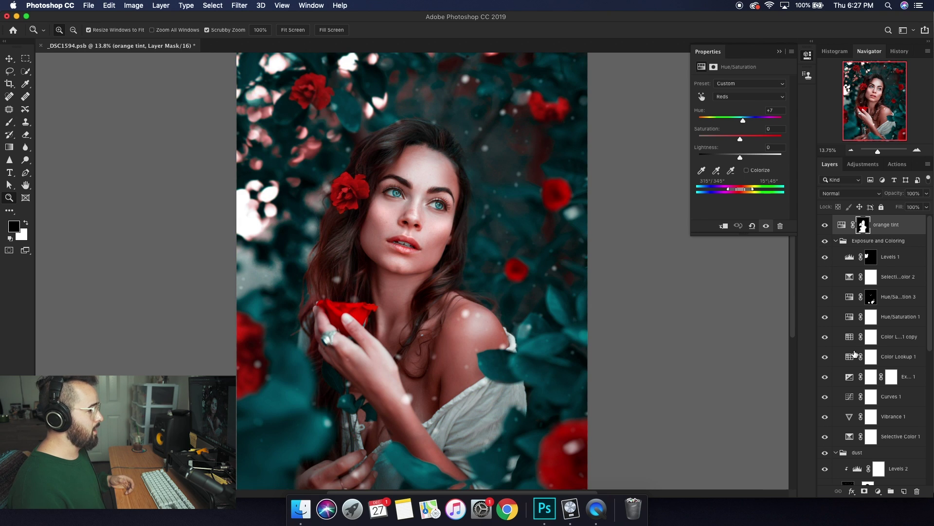
{"action": "scroll", "coordinate": [859, 317], "scroll_direction": "down", "scroll_amount": 6}
{"action": "scroll", "coordinate": [861, 321], "scroll_direction": "down", "scroll_amount": 4}
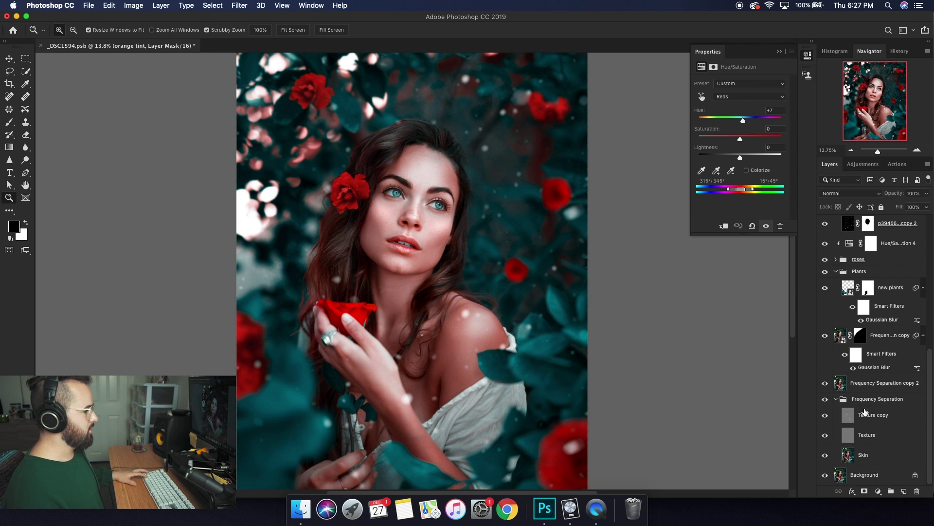
{"action": "left_click", "coordinate": [826, 475], "text": "alt"}
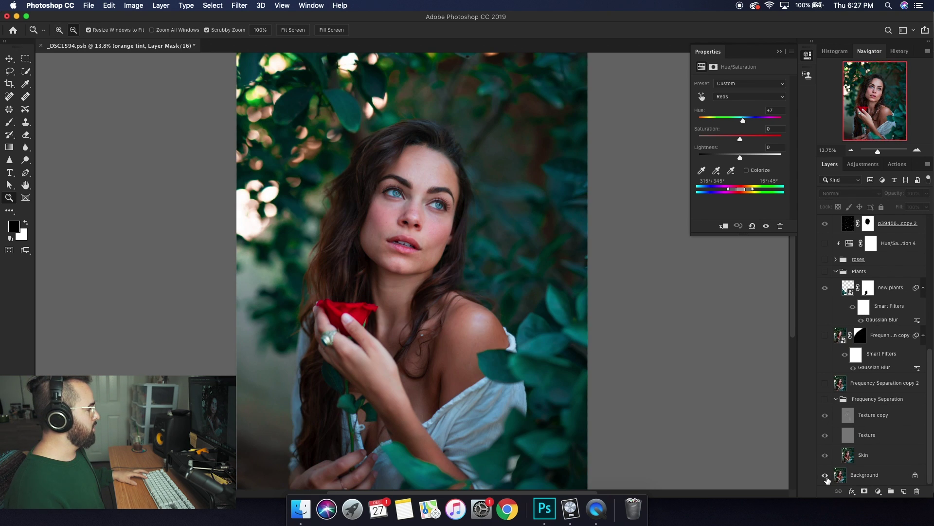